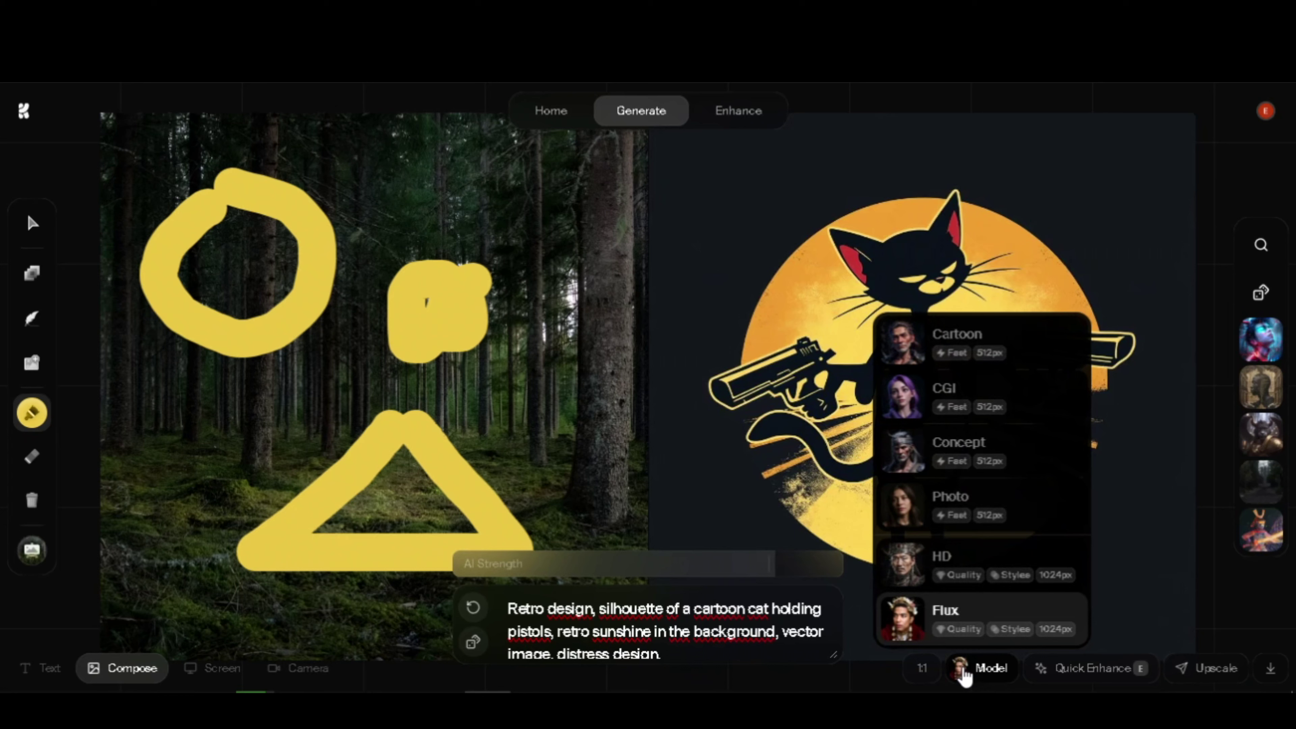
Show the available image generation models, including Flux.
{"action": "left_click", "coordinate": [963, 673]}
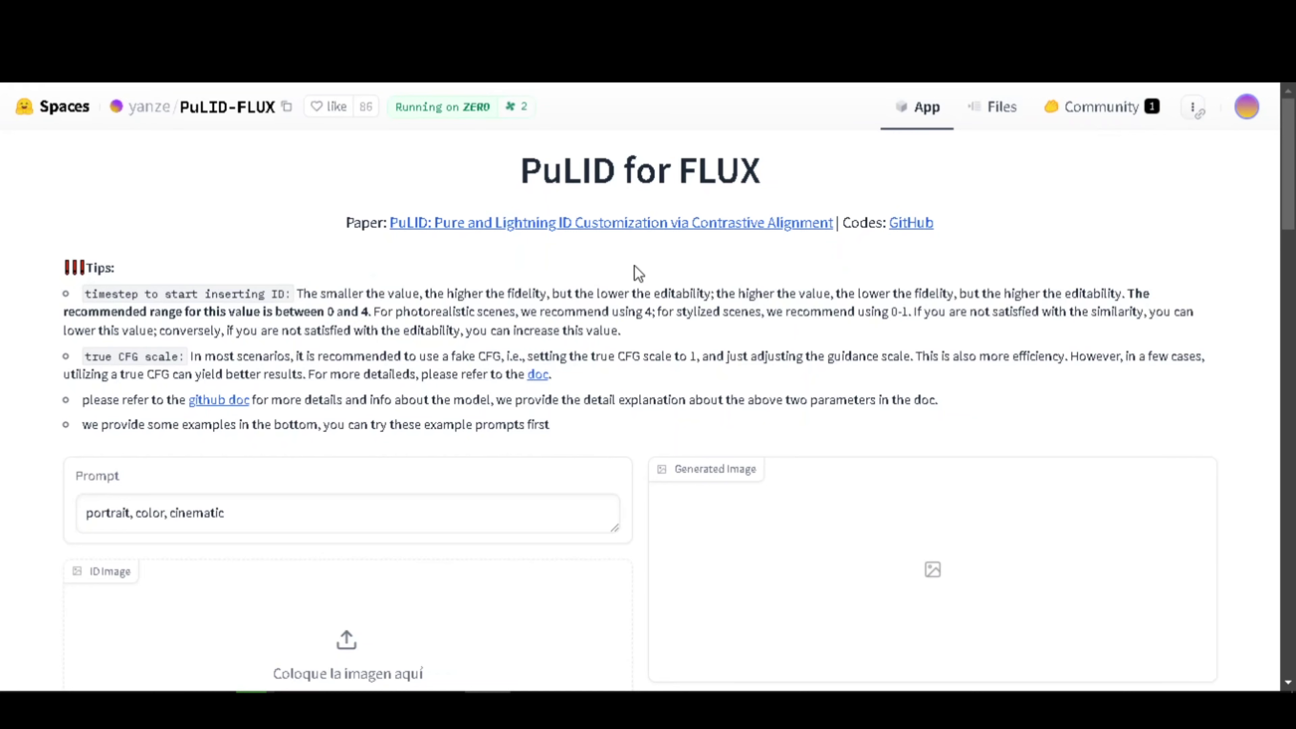
On the PuLID-FLUX space, look over the page and open its GitHub code link in a new tab.
{"action": "left_click_drag", "start_coordinate": [617, 180], "coordinate": [448, 180]}
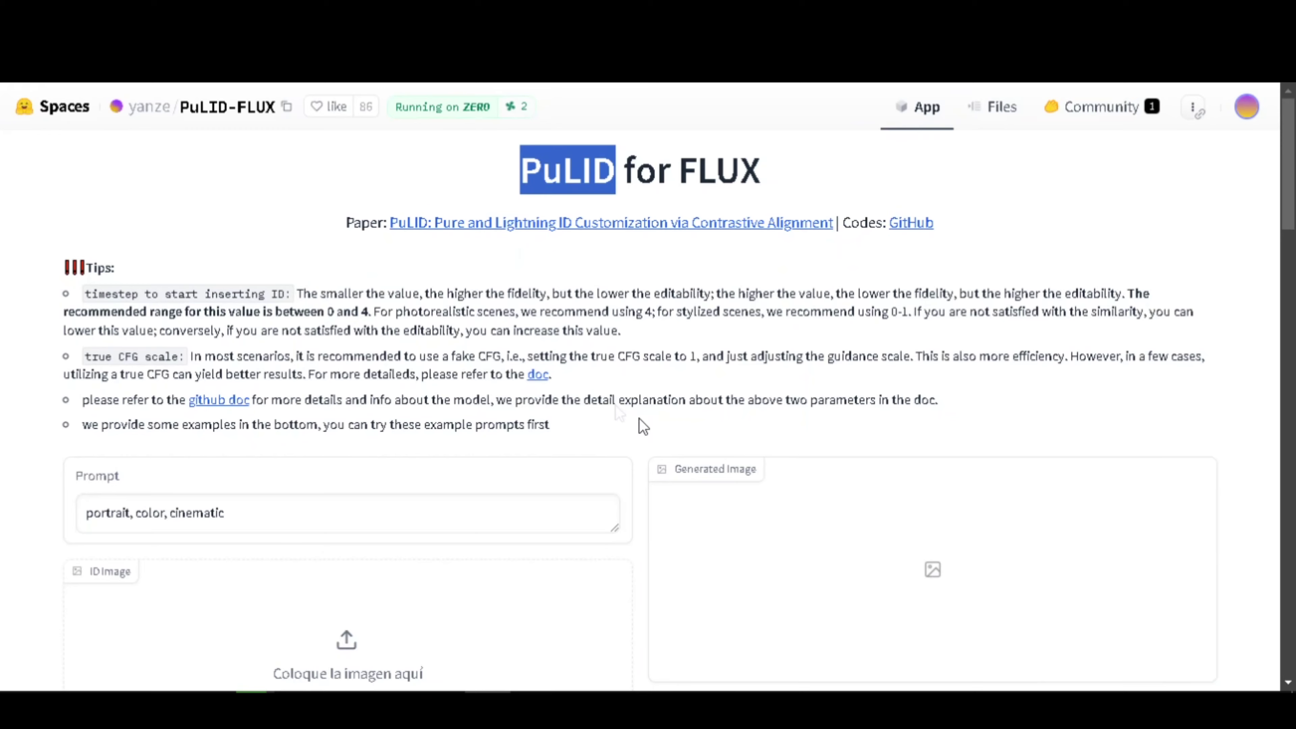
{"action": "scroll", "coordinate": [645, 422], "scroll_direction": "down", "scroll_amount": 3}
{"action": "scroll", "coordinate": [643, 422], "scroll_direction": "down", "scroll_amount": 3}
{"action": "scroll", "coordinate": [644, 422], "scroll_direction": "up", "scroll_amount": 6}
{"action": "right_click", "coordinate": [907, 228]}
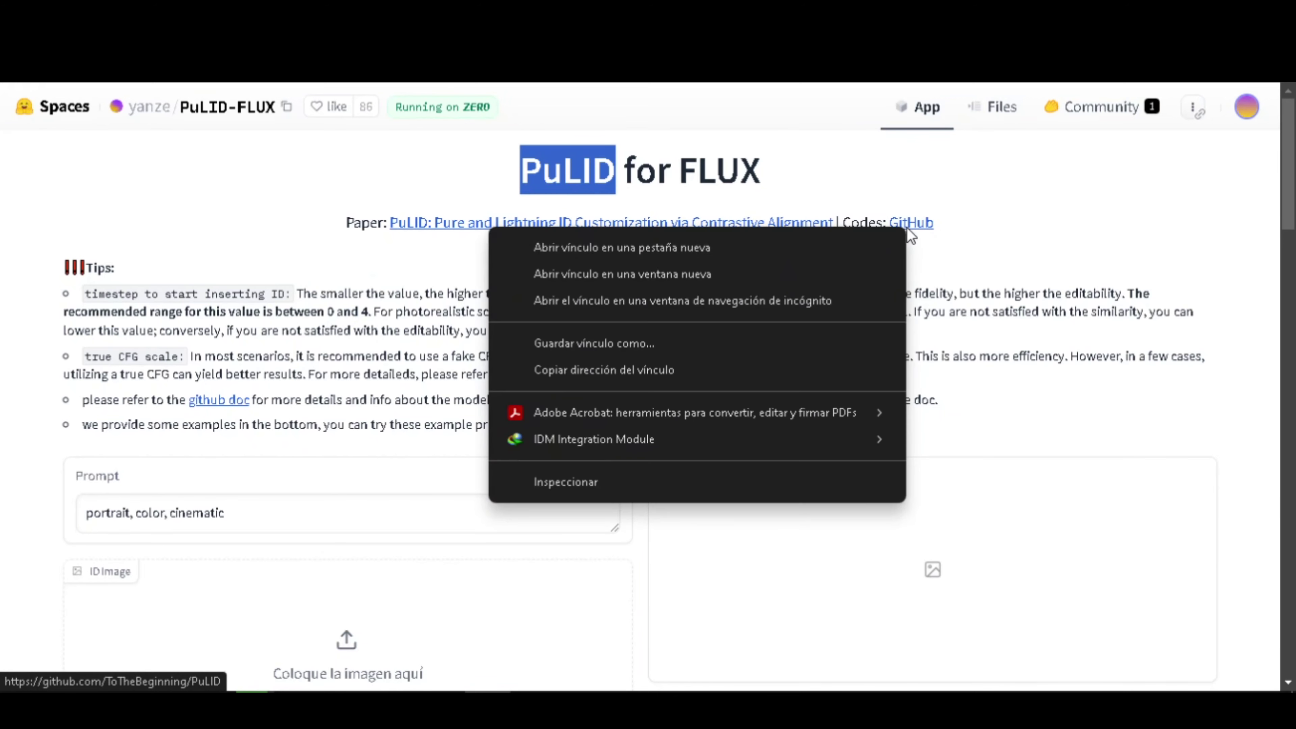
{"action": "left_click", "coordinate": [844, 249]}
Load the portrait photo of the dark-haired woman as the ID image.
{"action": "scroll", "coordinate": [637, 301], "scroll_direction": "down", "scroll_amount": 5}
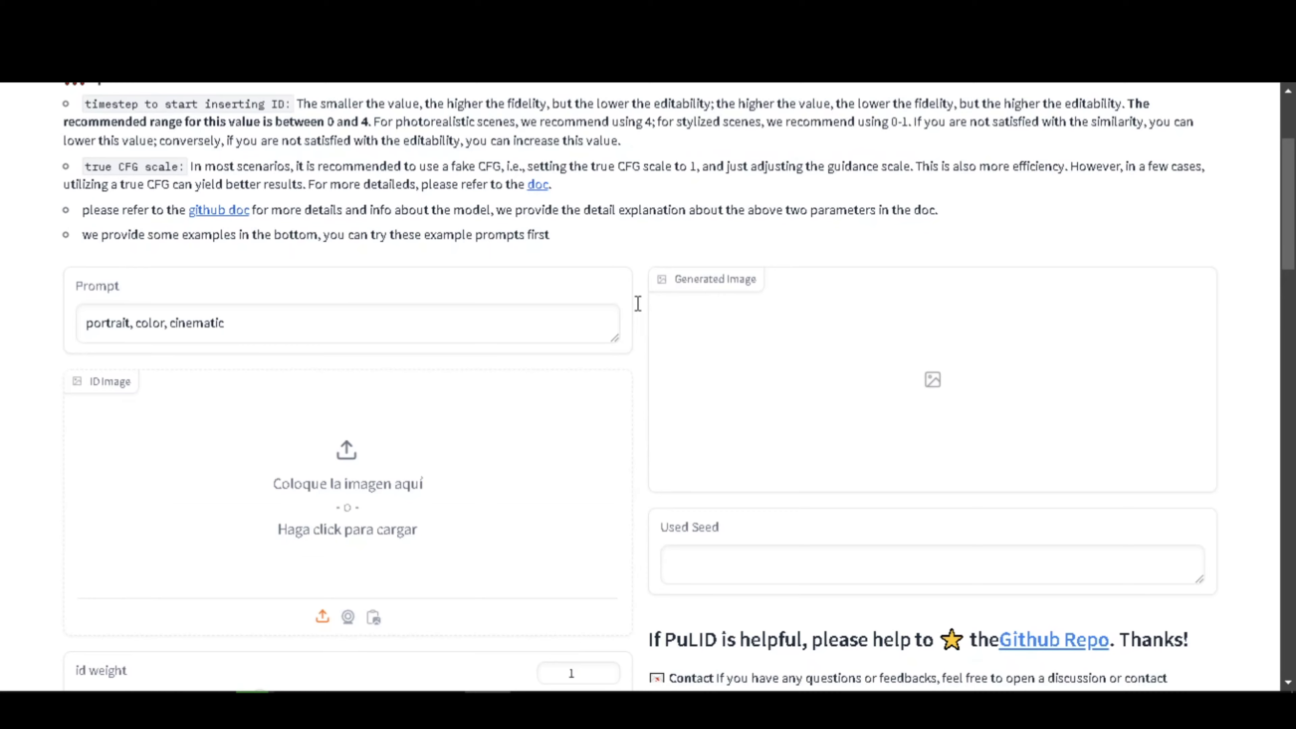
{"action": "left_click_drag", "start_coordinate": [638, 303], "coordinate": [370, 430]}
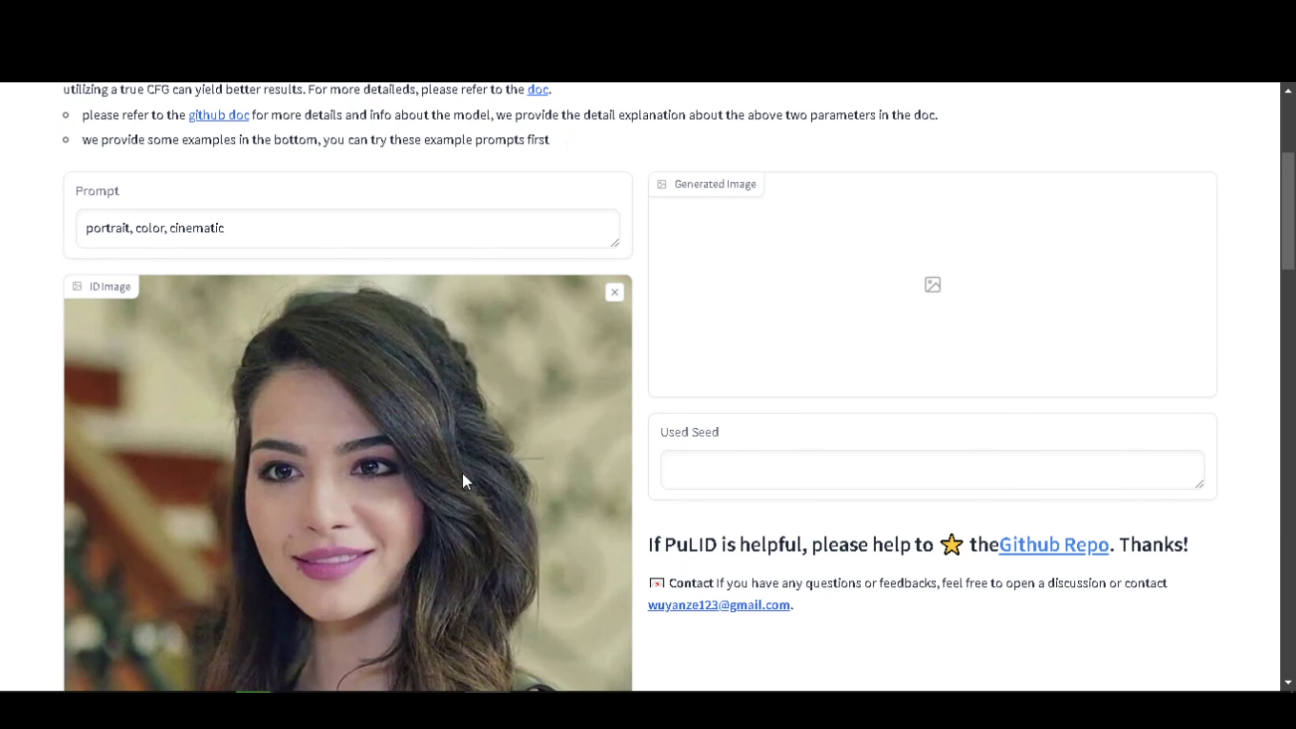
Following the tip for photorealistic scenes, set the timestep to start inserting ID to 4.
{"action": "scroll", "coordinate": [462, 473], "scroll_direction": "up", "scroll_amount": 5}
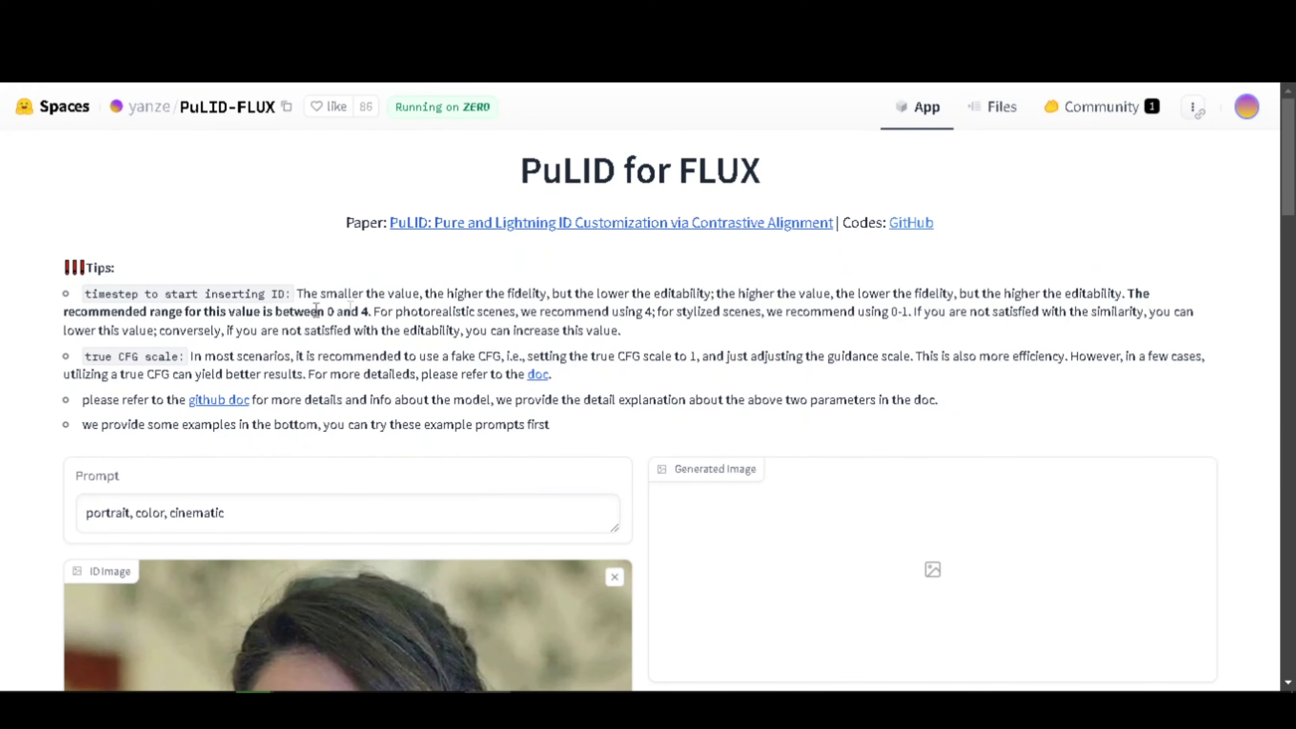
{"action": "left_click_drag", "start_coordinate": [401, 312], "coordinate": [518, 312]}
{"action": "left_click_drag", "start_coordinate": [619, 312], "coordinate": [657, 311]}
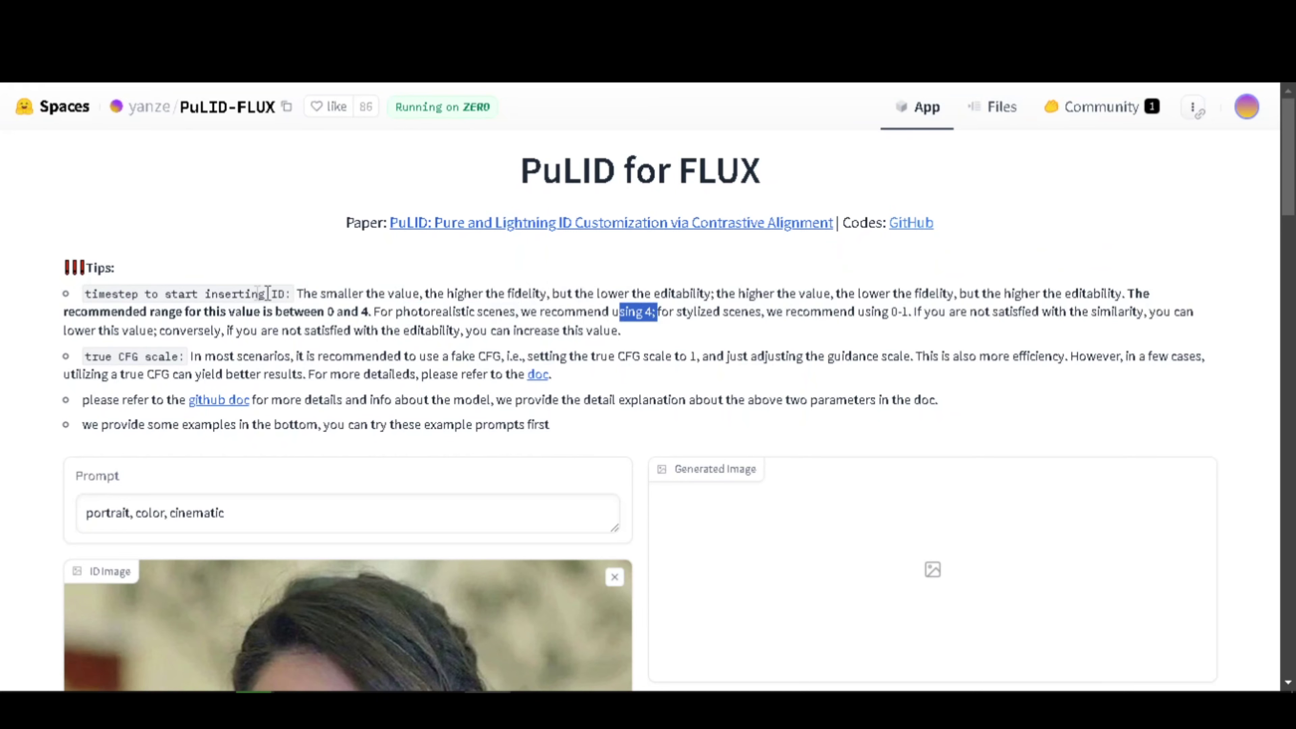
{"action": "left_click_drag", "start_coordinate": [288, 293], "coordinate": [64, 292]}
{"action": "scroll", "coordinate": [87, 360], "scroll_direction": "down", "scroll_amount": 15}
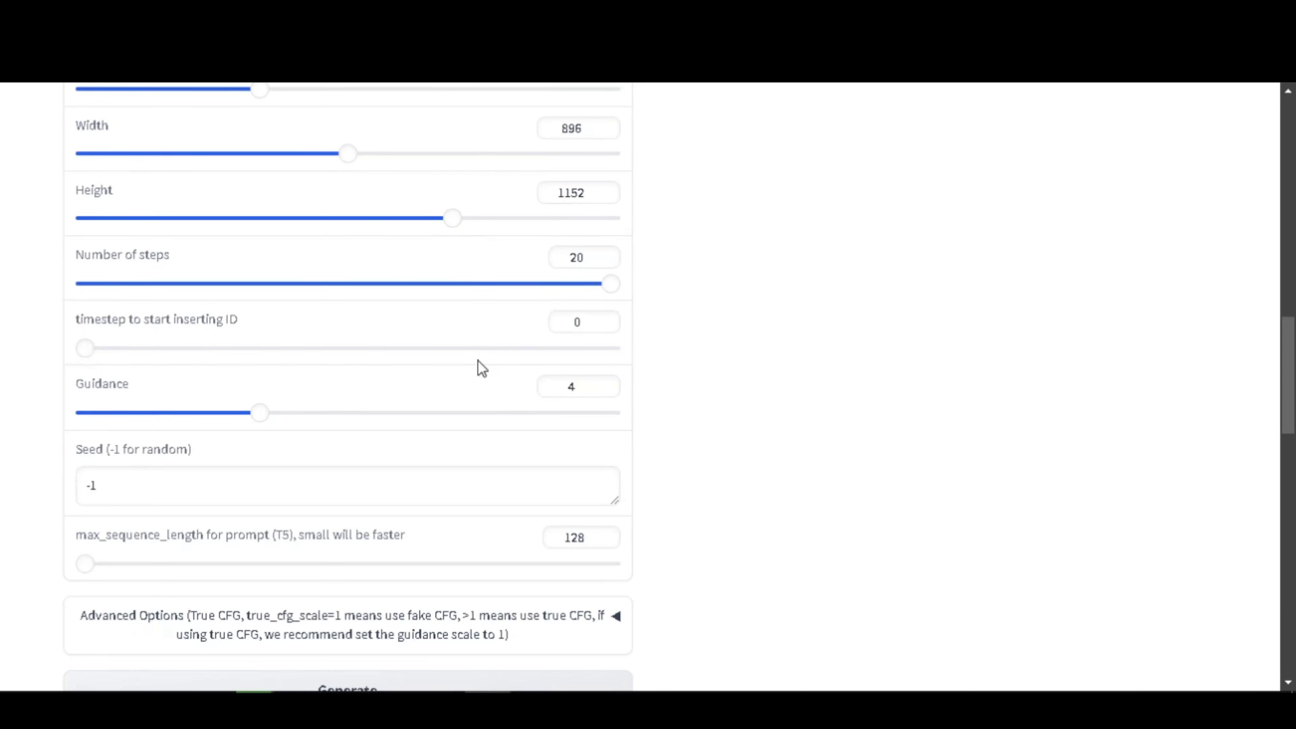
{"action": "double_click", "coordinate": [576, 321]}
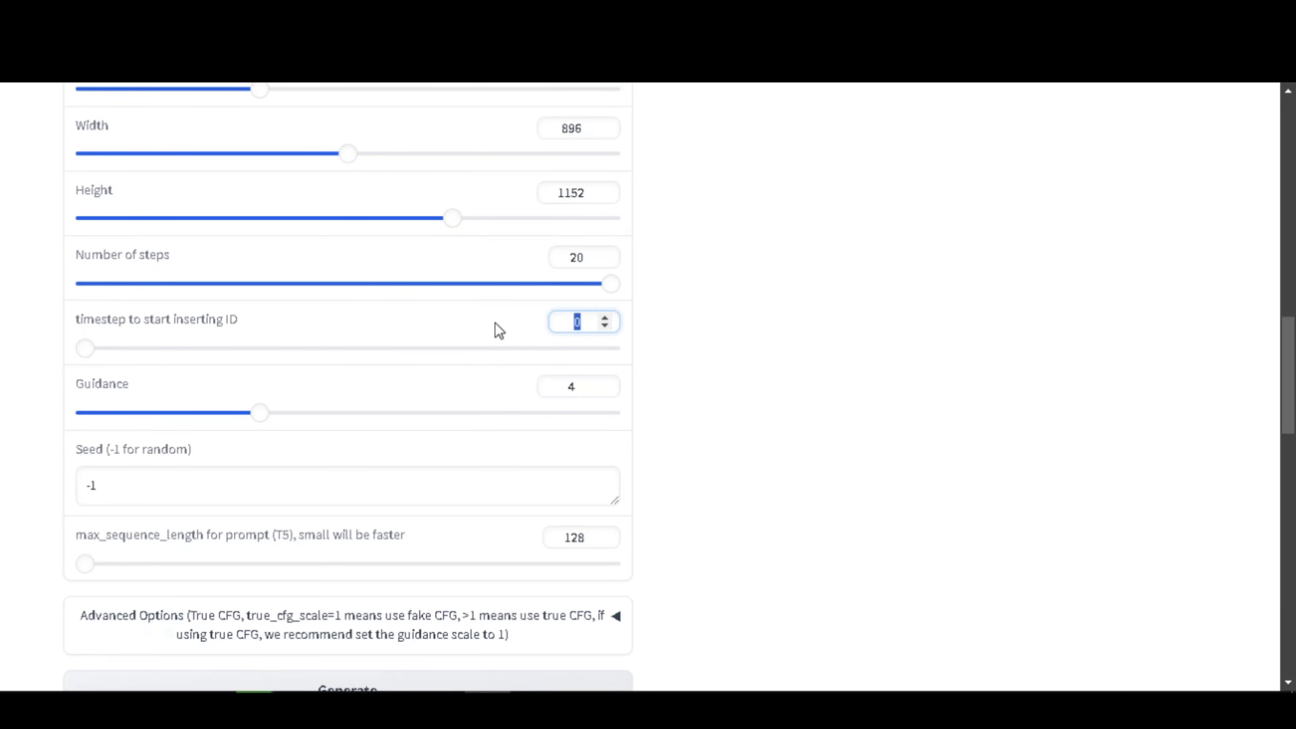
{"action": "key", "text": "BackSpace"}
{"action": "type", "text": "4"}
Read the true CFG scale tip and inspect the negative prompt and true CFG scale in the advanced options.
{"action": "scroll", "coordinate": [533, 343], "scroll_direction": "up", "scroll_amount": 15}
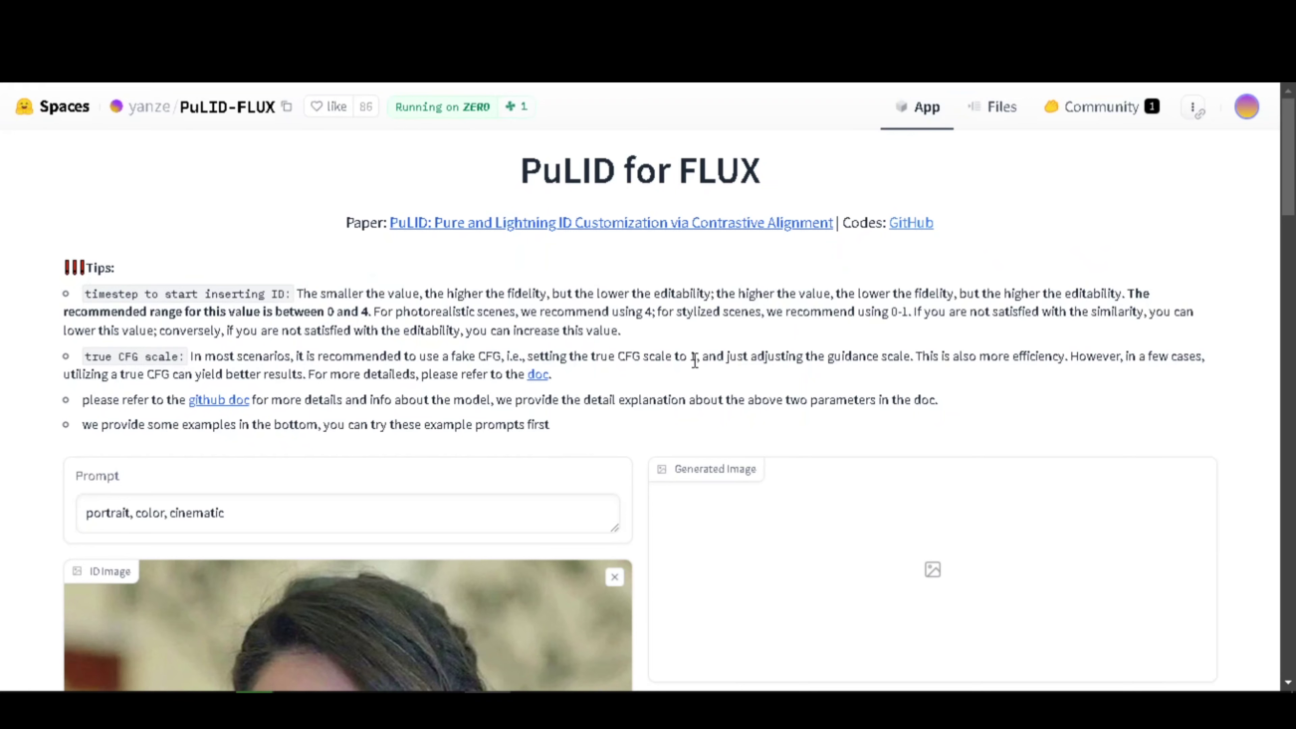
{"action": "left_click_drag", "start_coordinate": [703, 359], "coordinate": [688, 360]}
{"action": "scroll", "coordinate": [580, 485], "scroll_direction": "down", "scroll_amount": 15}
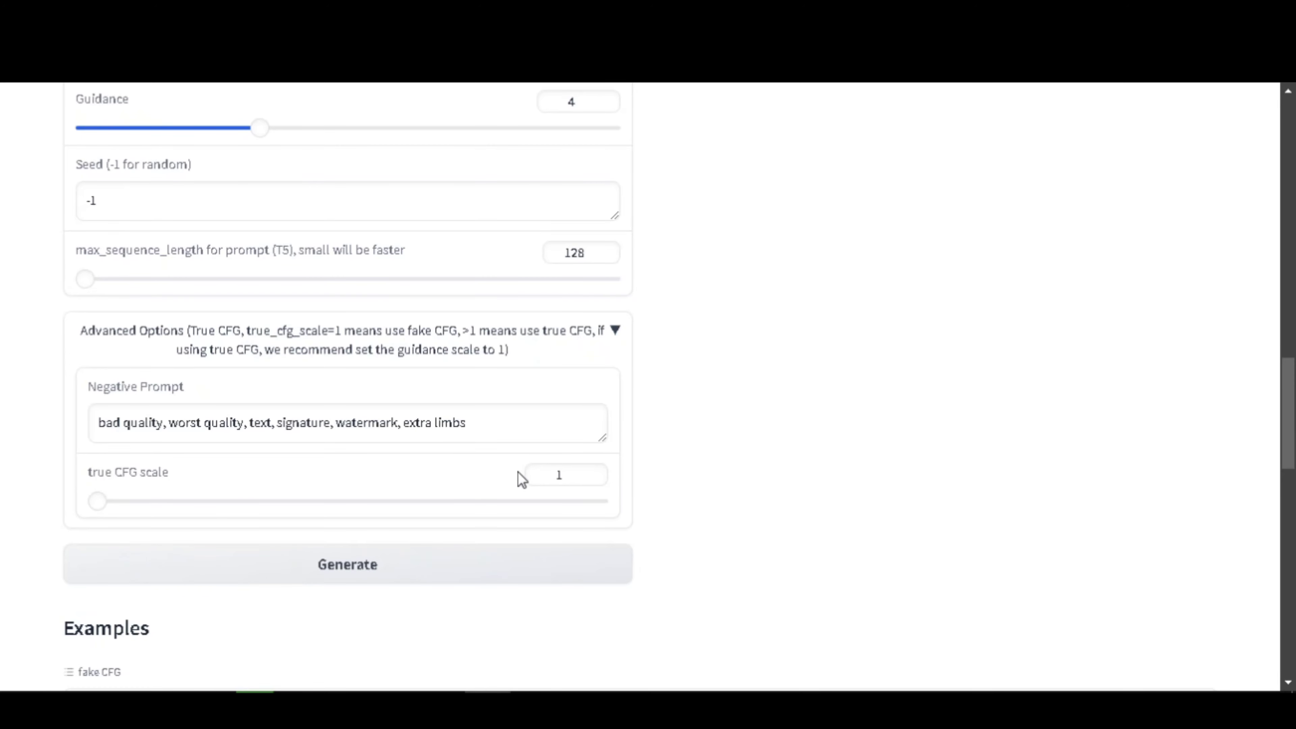
{"action": "scroll", "coordinate": [518, 472], "scroll_direction": "up", "scroll_amount": 10}
{"action": "scroll", "coordinate": [412, 364], "scroll_direction": "down", "scroll_amount": 8}
{"action": "scroll", "coordinate": [413, 365], "scroll_direction": "down", "scroll_amount": 5}
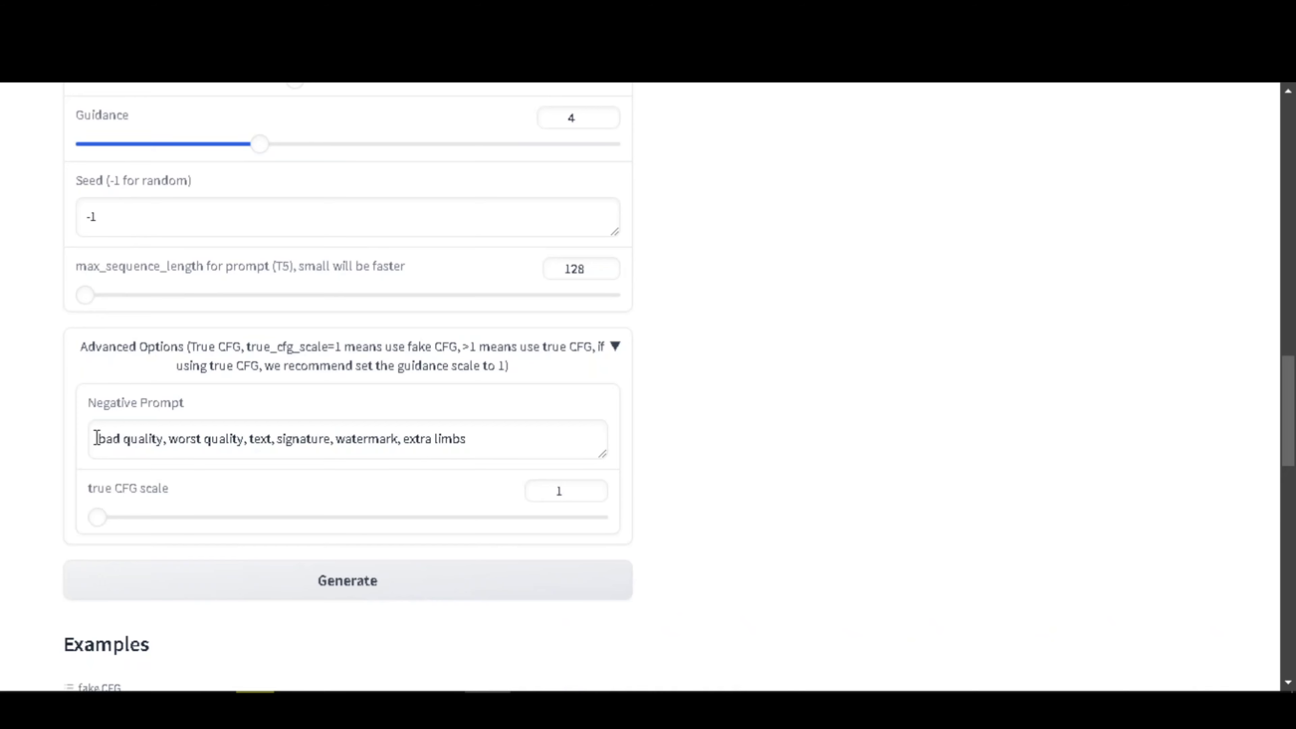
{"action": "left_click_drag", "start_coordinate": [489, 440], "coordinate": [49, 451]}
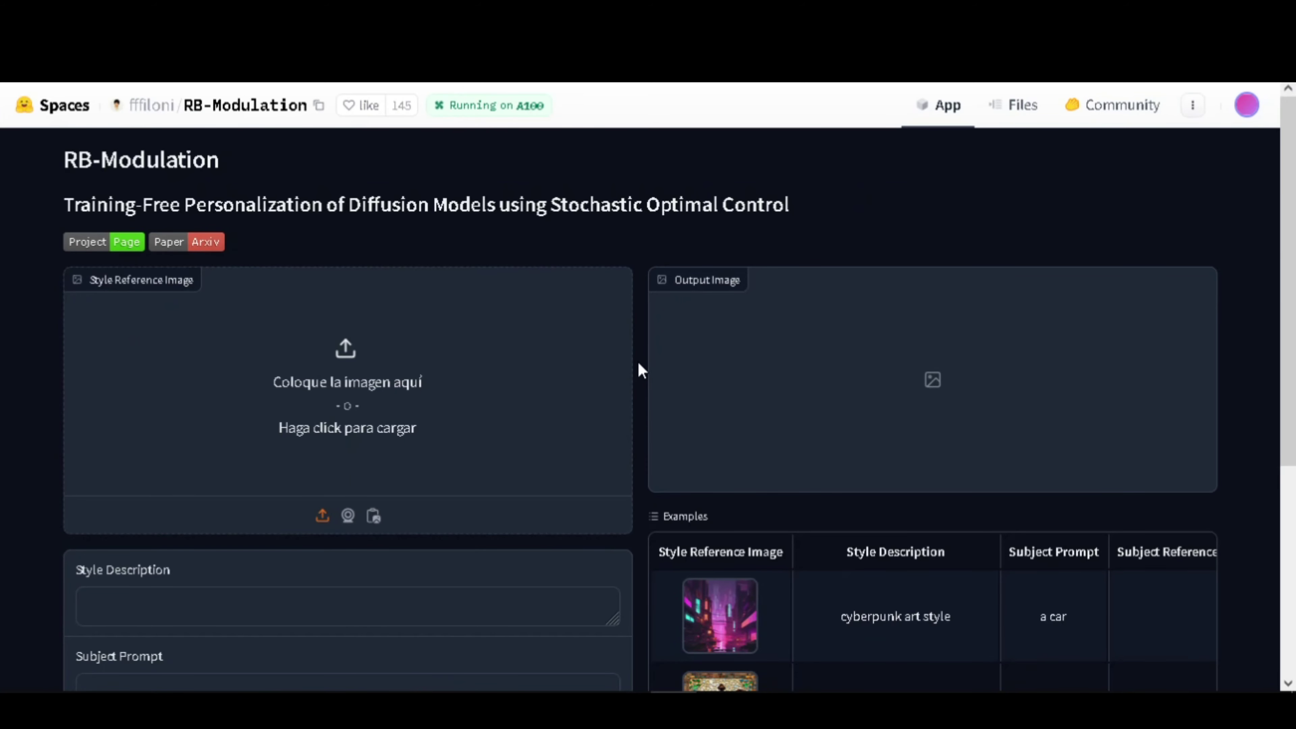
On the RB-Modulation space, load the neon gas-mask portrait as the style reference image.
{"action": "scroll", "coordinate": [638, 361], "scroll_direction": "down", "scroll_amount": 4}
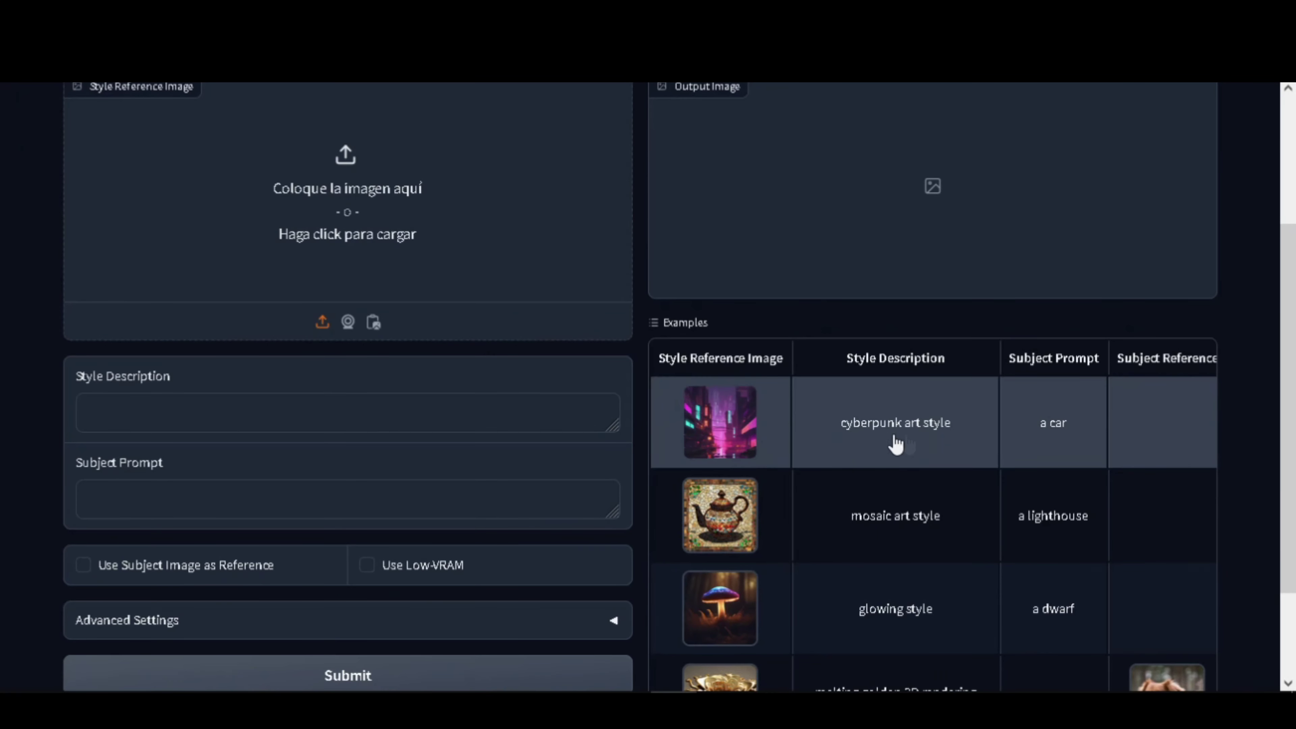
{"action": "scroll", "coordinate": [716, 462], "scroll_direction": "down", "scroll_amount": 3}
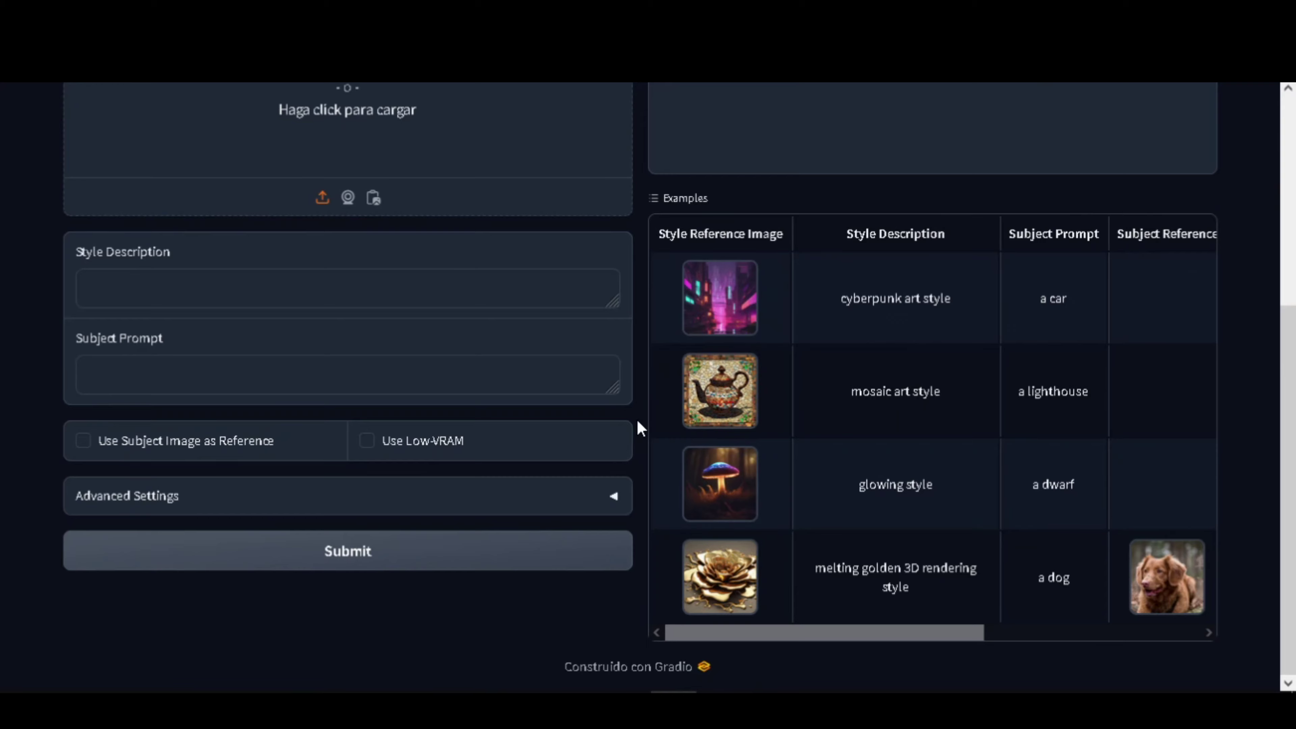
{"action": "scroll", "coordinate": [639, 425], "scroll_direction": "up", "scroll_amount": 7}
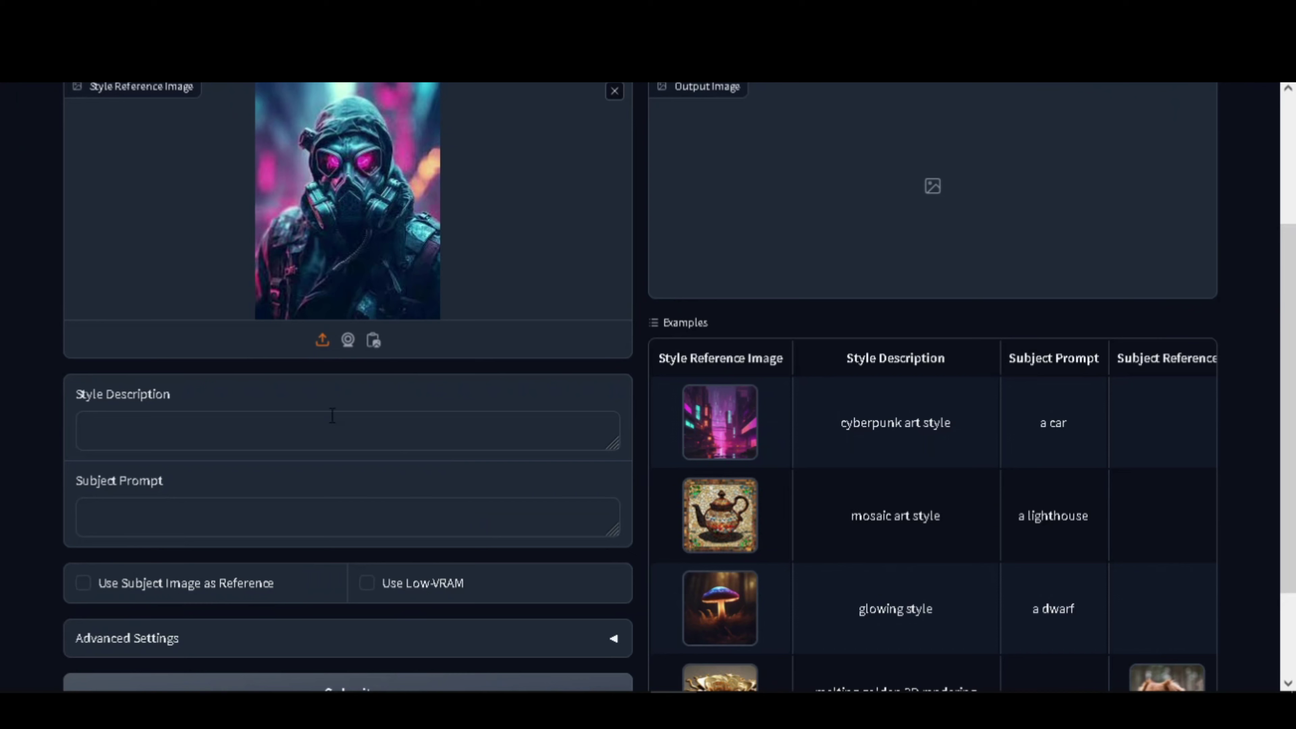
Enter "SCI-FI, CYBERPUNK STYLE" as the style description and "A CUTE DOG" as the subject prompt.
{"action": "left_click", "coordinate": [181, 439]}
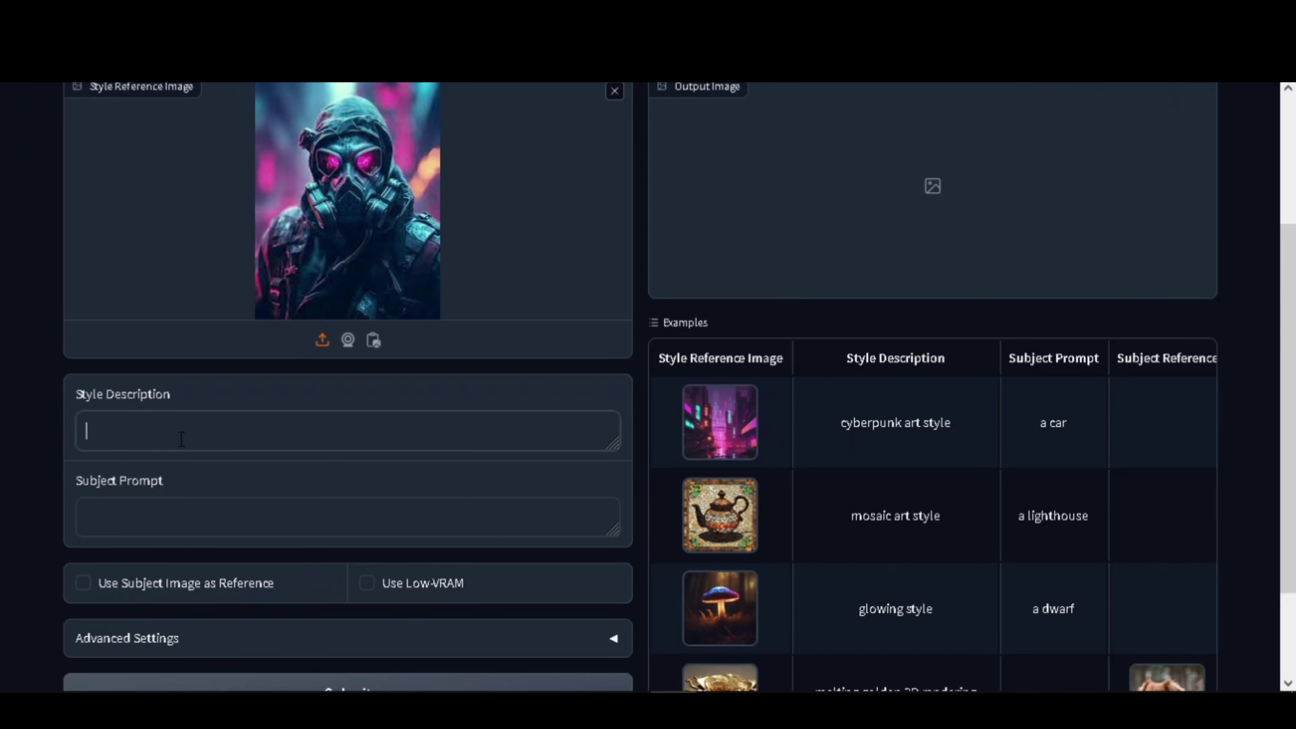
{"action": "scroll", "coordinate": [230, 415], "scroll_direction": "up", "scroll_amount": 2}
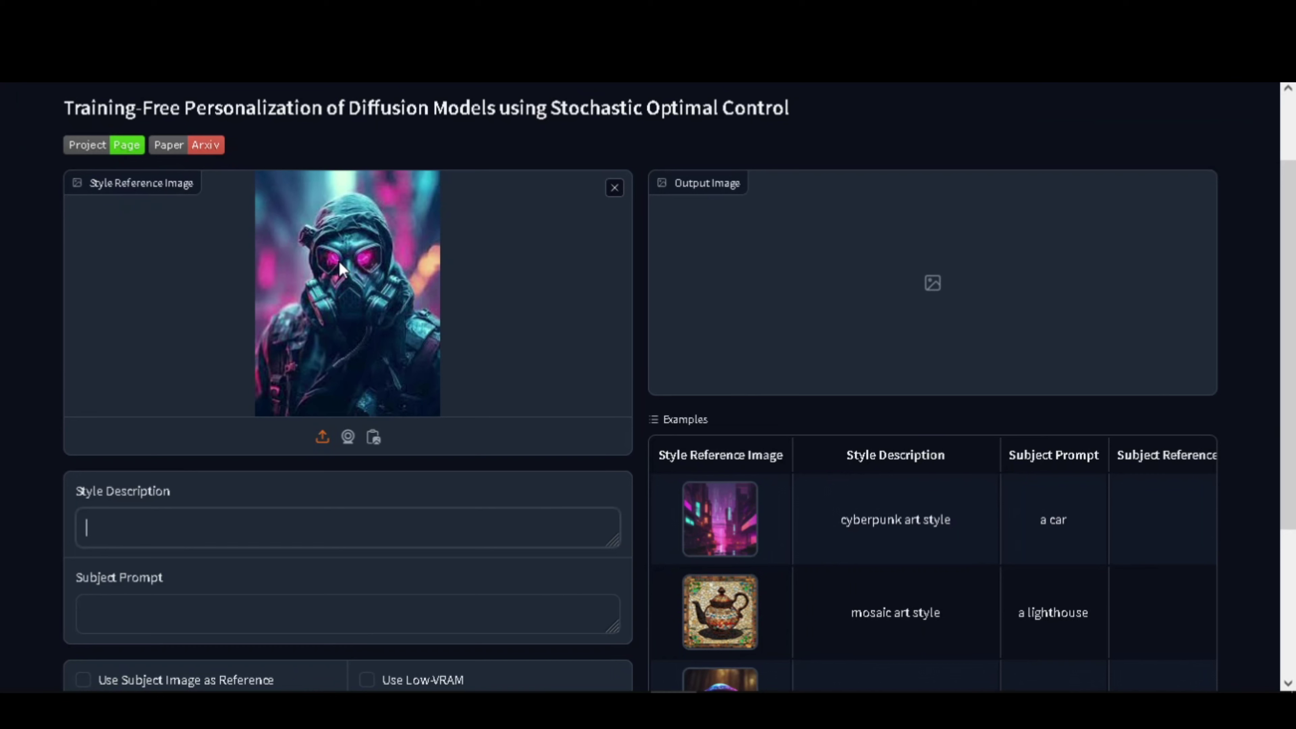
{"action": "type", "text": "SCI-FI, CYBERPUNK STYLE"}
{"action": "key", "text": "ctrl+a"}
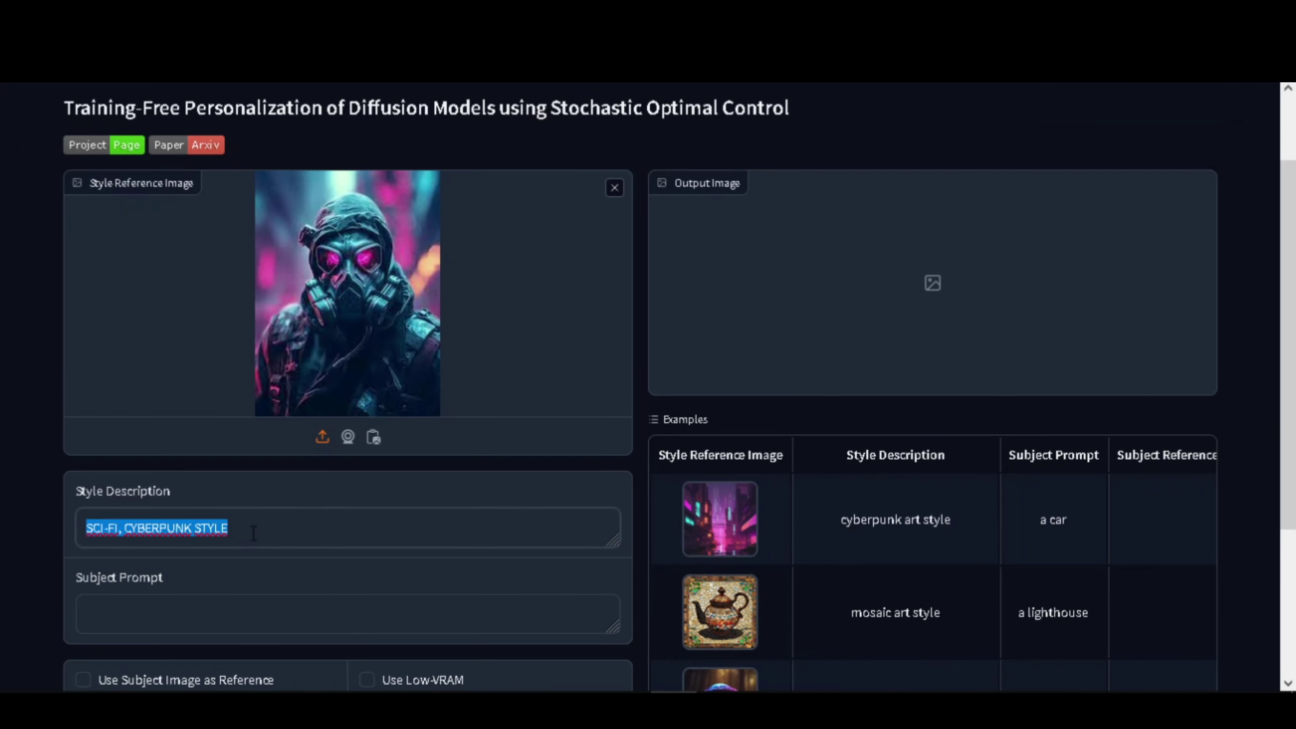
{"action": "scroll", "coordinate": [253, 533], "scroll_direction": "down", "scroll_amount": 2}
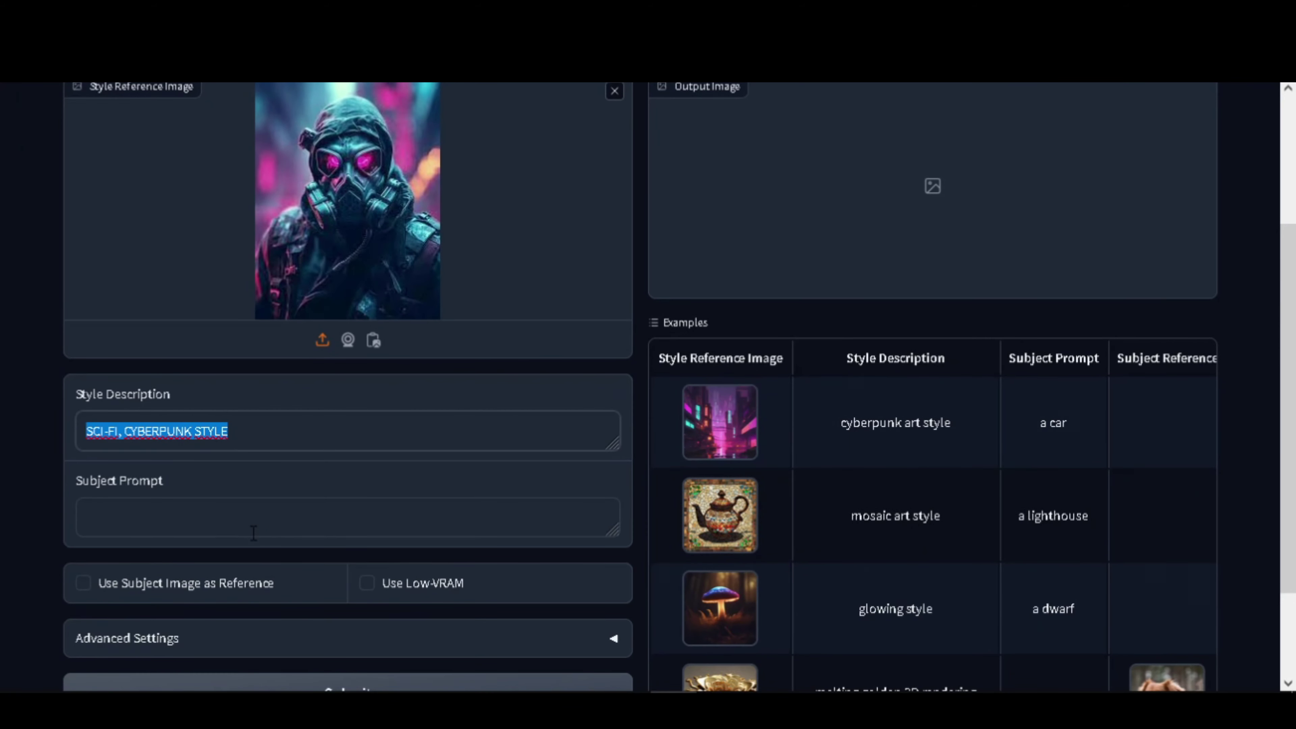
{"action": "left_click", "coordinate": [253, 533]}
{"action": "type", "text": "A CUTE DOG"}
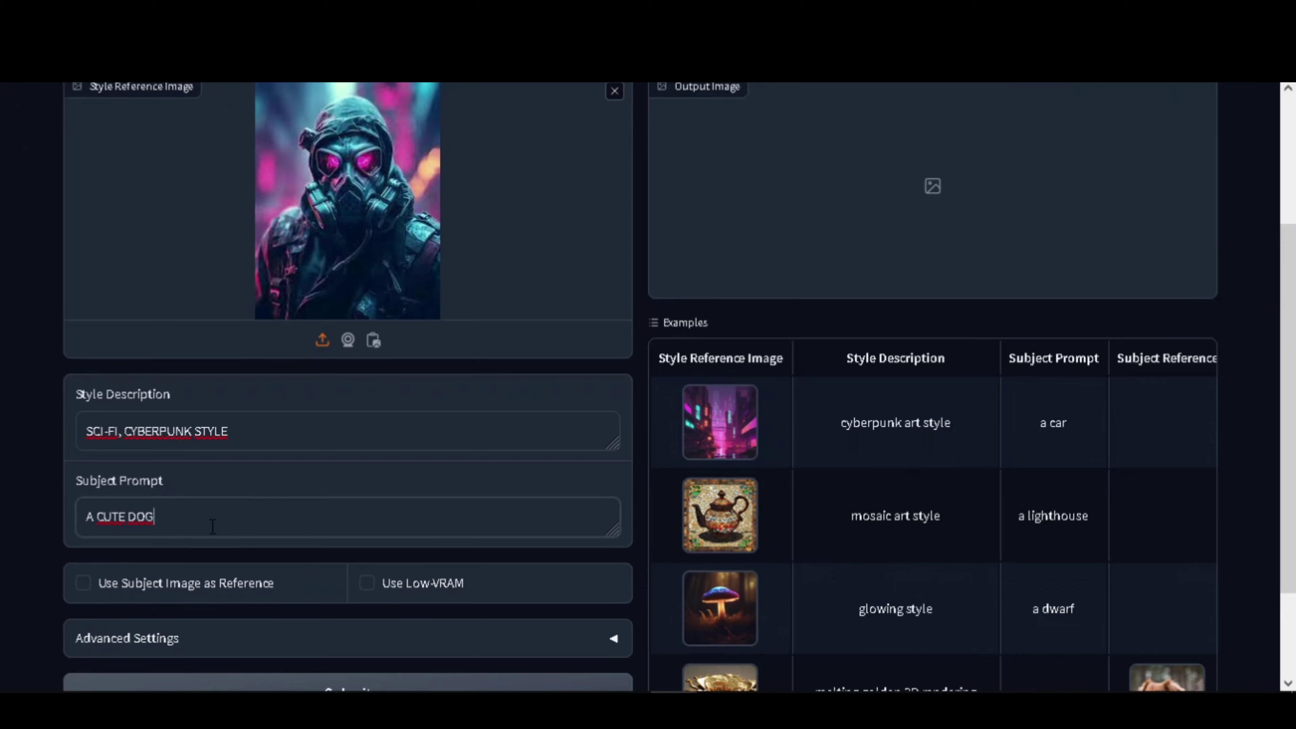
Enable the subject image as reference to view its upload area, and turn the option off again.
{"action": "scroll", "coordinate": [76, 523], "scroll_direction": "down", "scroll_amount": 1}
{"action": "scroll", "coordinate": [321, 433], "scroll_direction": "up", "scroll_amount": 1}
{"action": "scroll", "coordinate": [321, 433], "scroll_direction": "down", "scroll_amount": 3}
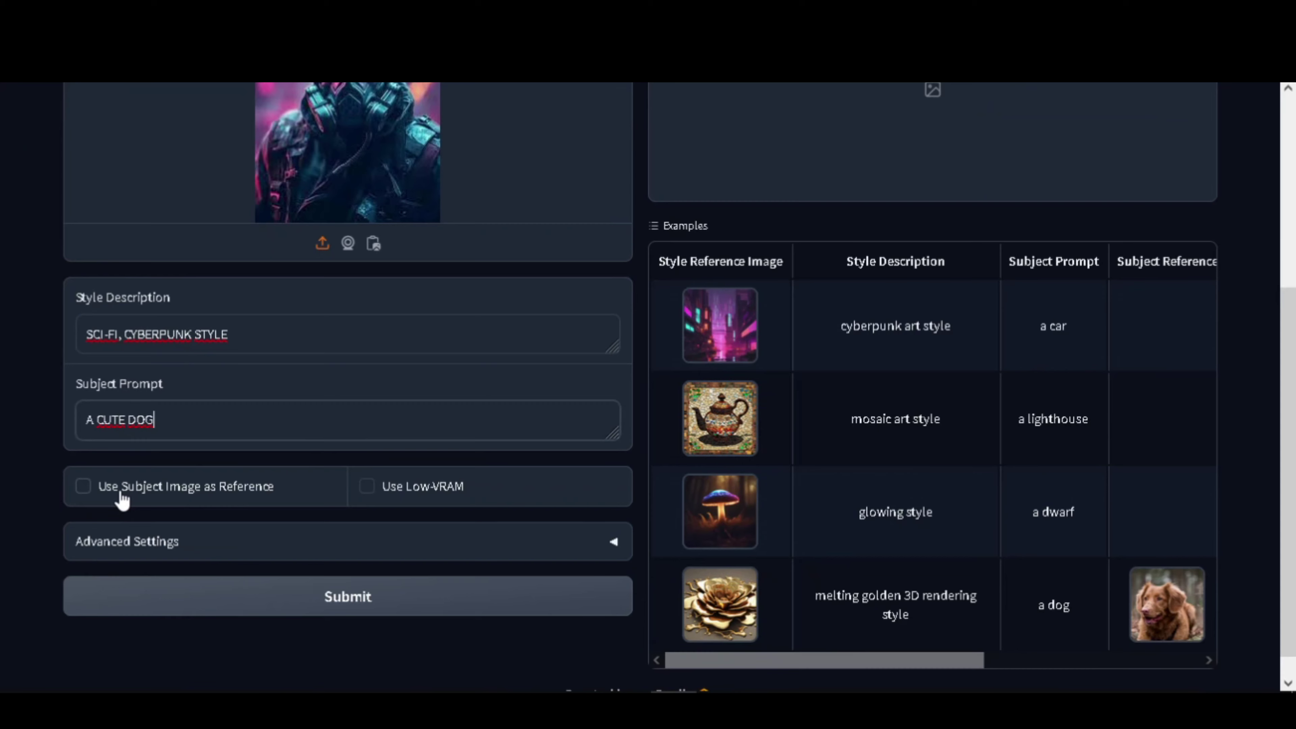
{"action": "left_click", "coordinate": [88, 488]}
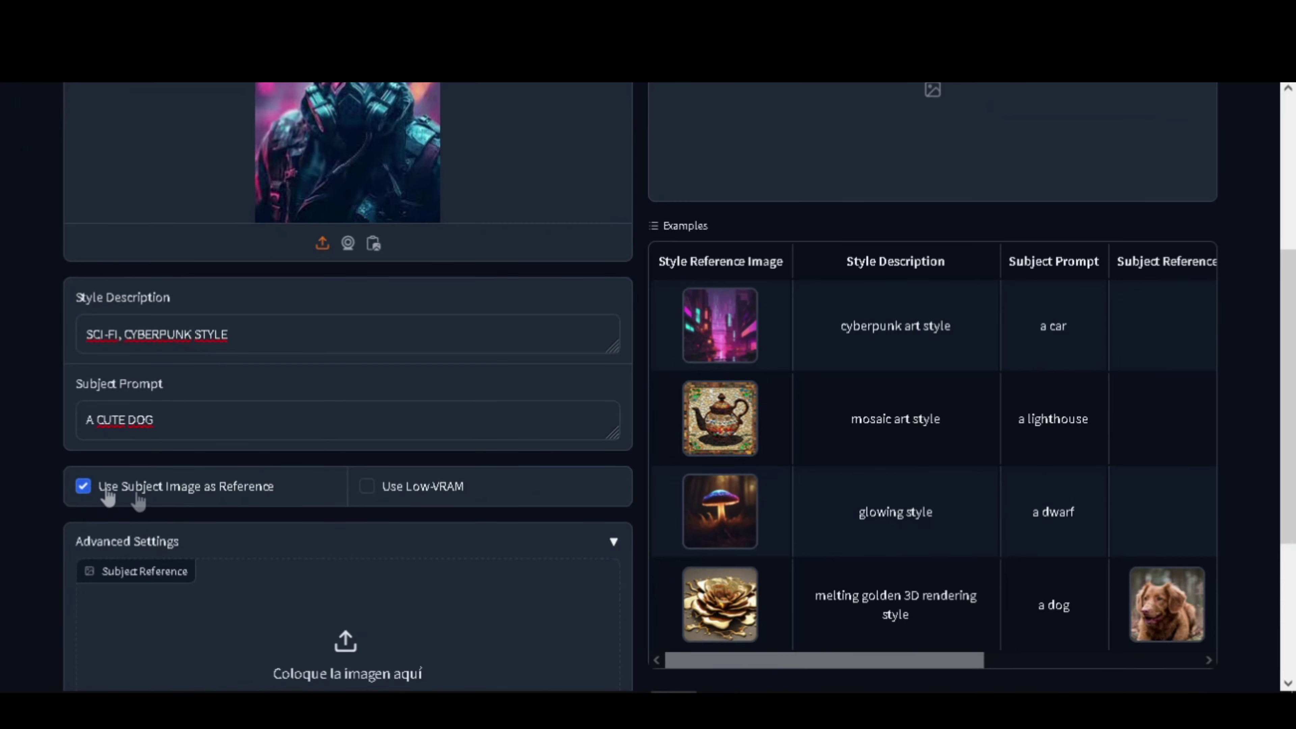
{"action": "scroll", "coordinate": [289, 517], "scroll_direction": "down", "scroll_amount": 3}
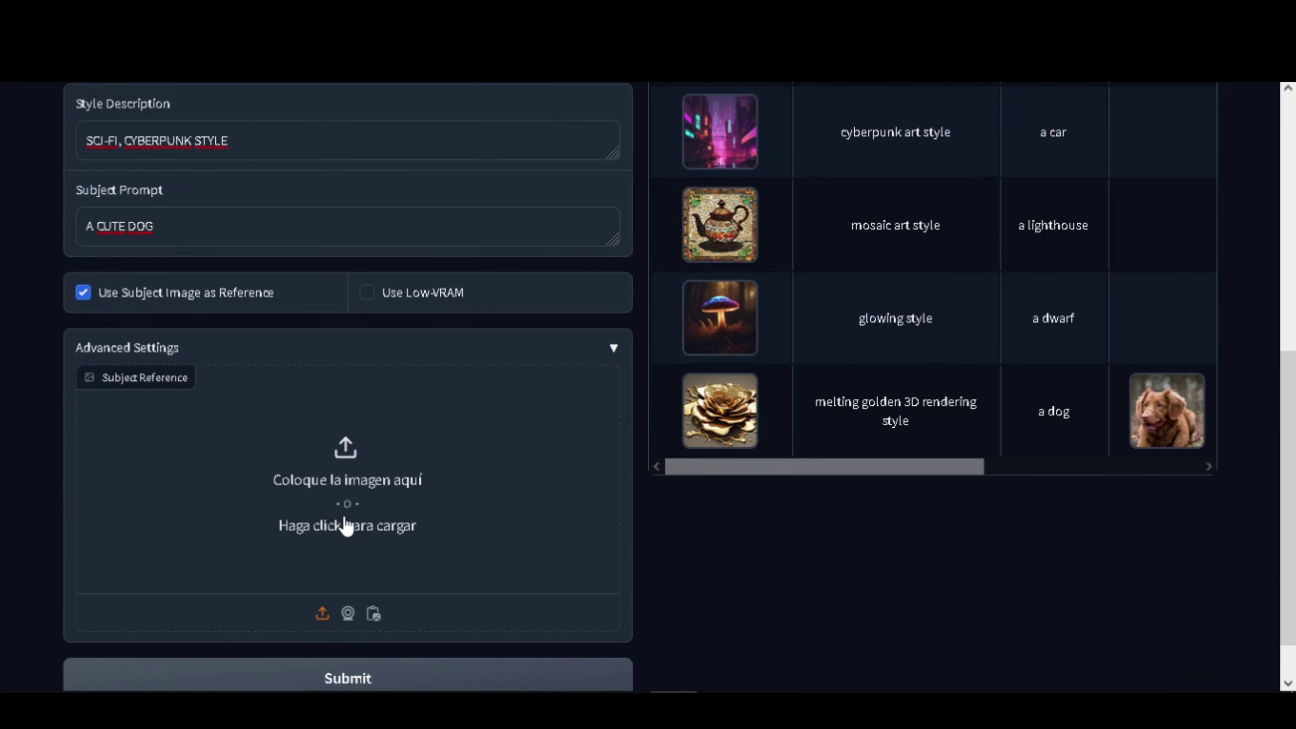
{"action": "left_click", "coordinate": [84, 291]}
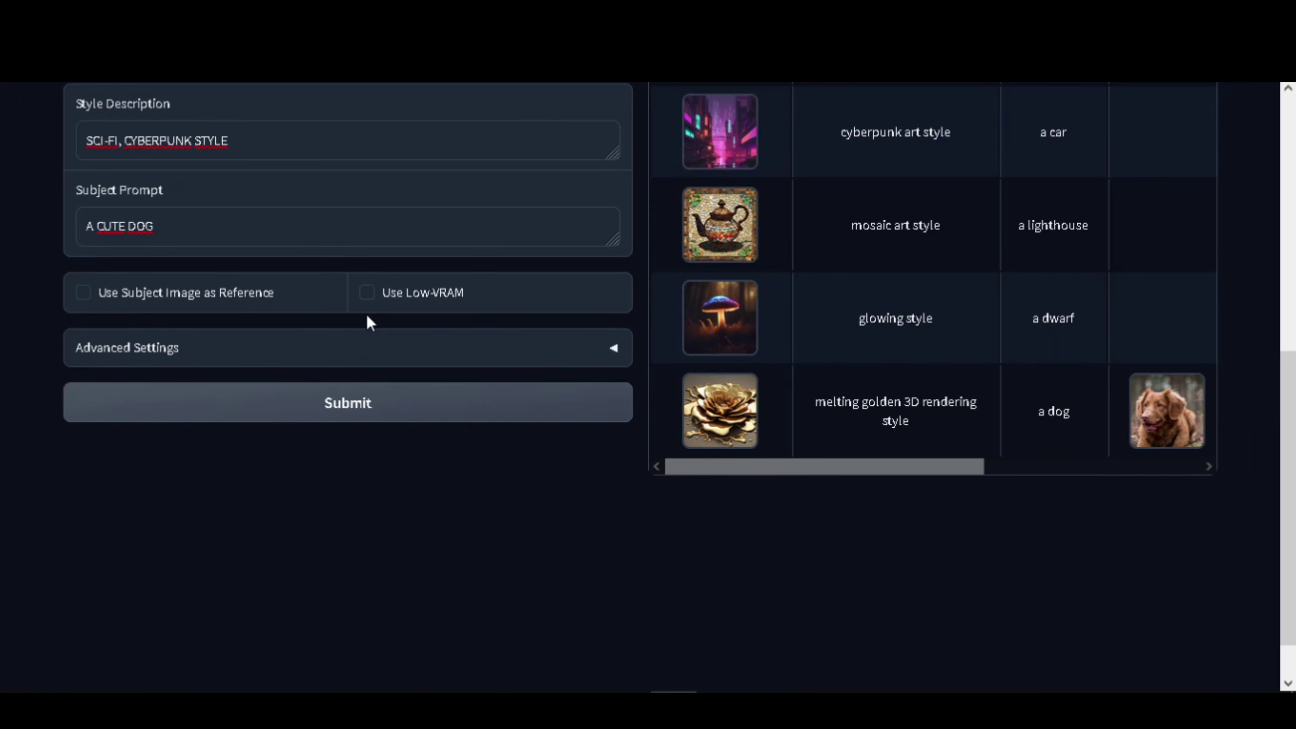
Submit the cyberpunk dog request for generation.
{"action": "left_click", "coordinate": [366, 418]}
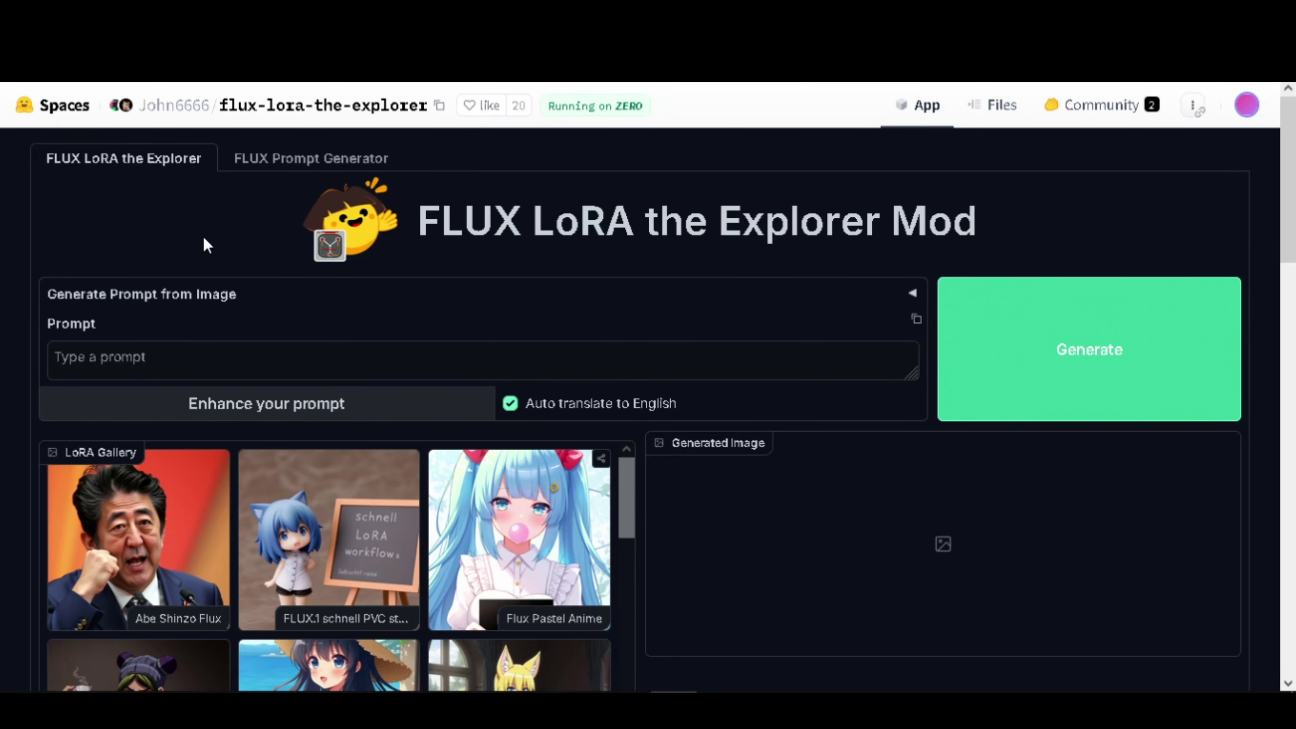
On the flux-lora-the-explorer space, open the FLUX Prompt Generator and look over its basic settings.
{"action": "left_click", "coordinate": [269, 164]}
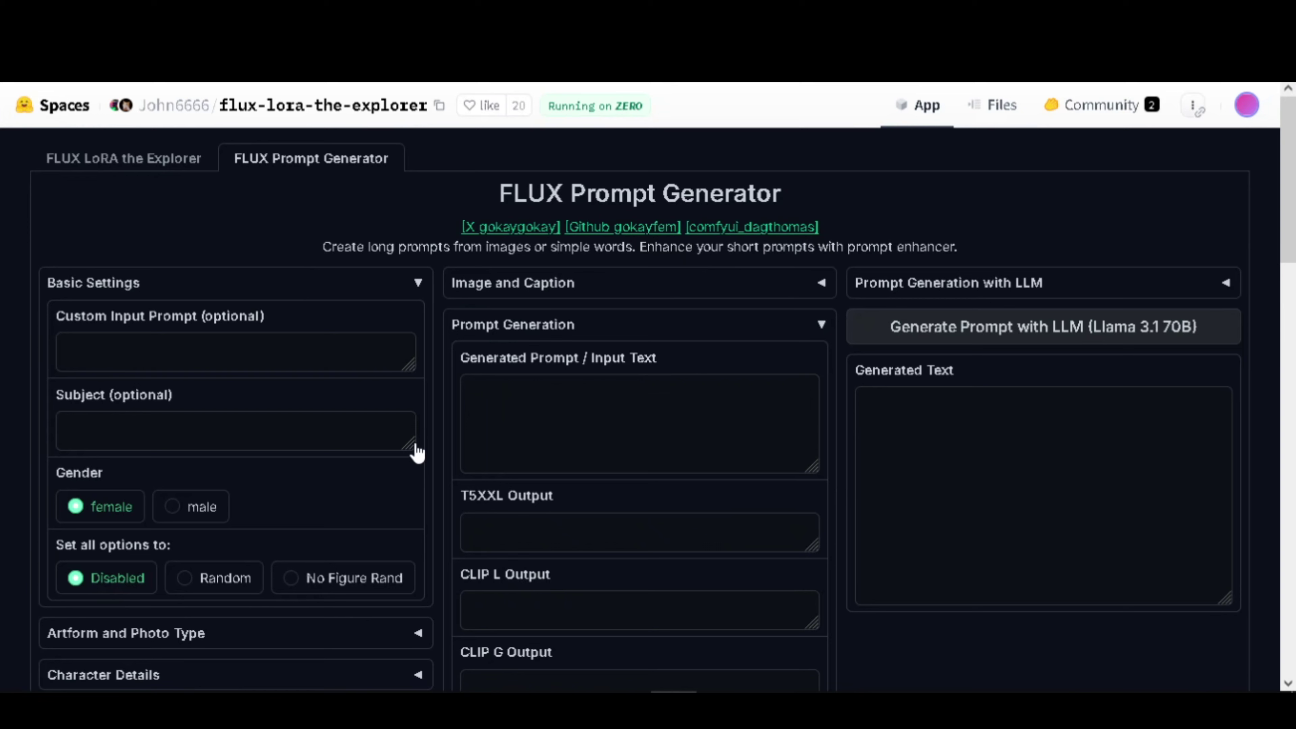
{"action": "left_click", "coordinate": [219, 348]}
{"action": "key", "text": "Tab"}
{"action": "scroll", "coordinate": [327, 339], "scroll_direction": "down", "scroll_amount": 4}
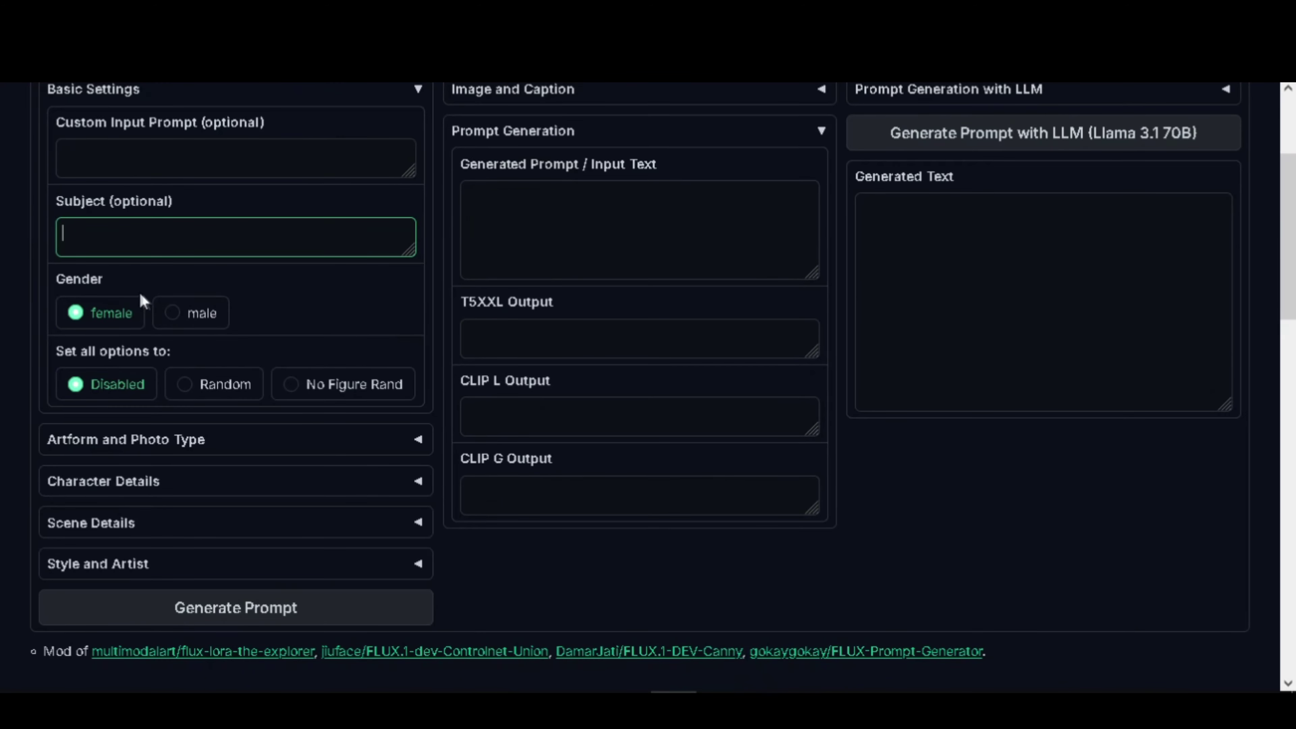
{"action": "scroll", "coordinate": [245, 337], "scroll_direction": "up", "scroll_amount": 2}
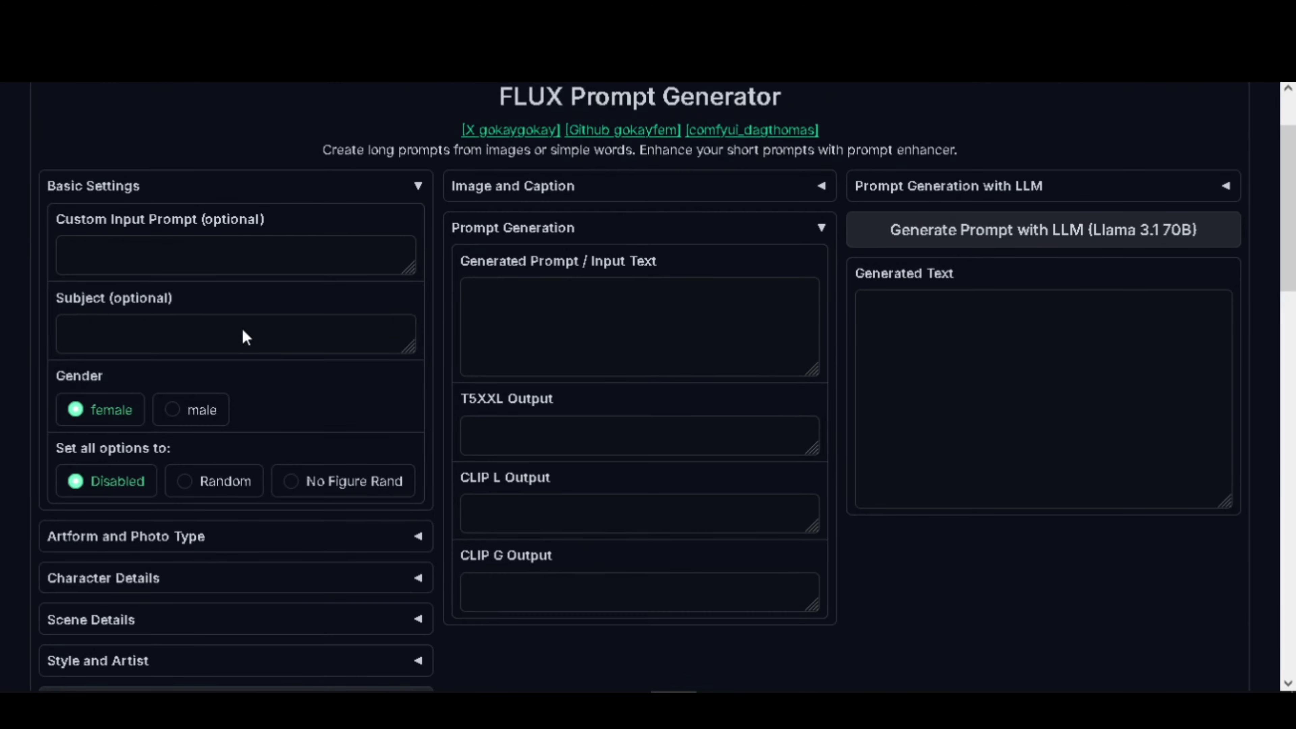
{"action": "scroll", "coordinate": [244, 333], "scroll_direction": "down", "scroll_amount": 2}
{"action": "scroll", "coordinate": [92, 381], "scroll_direction": "down", "scroll_amount": 4}
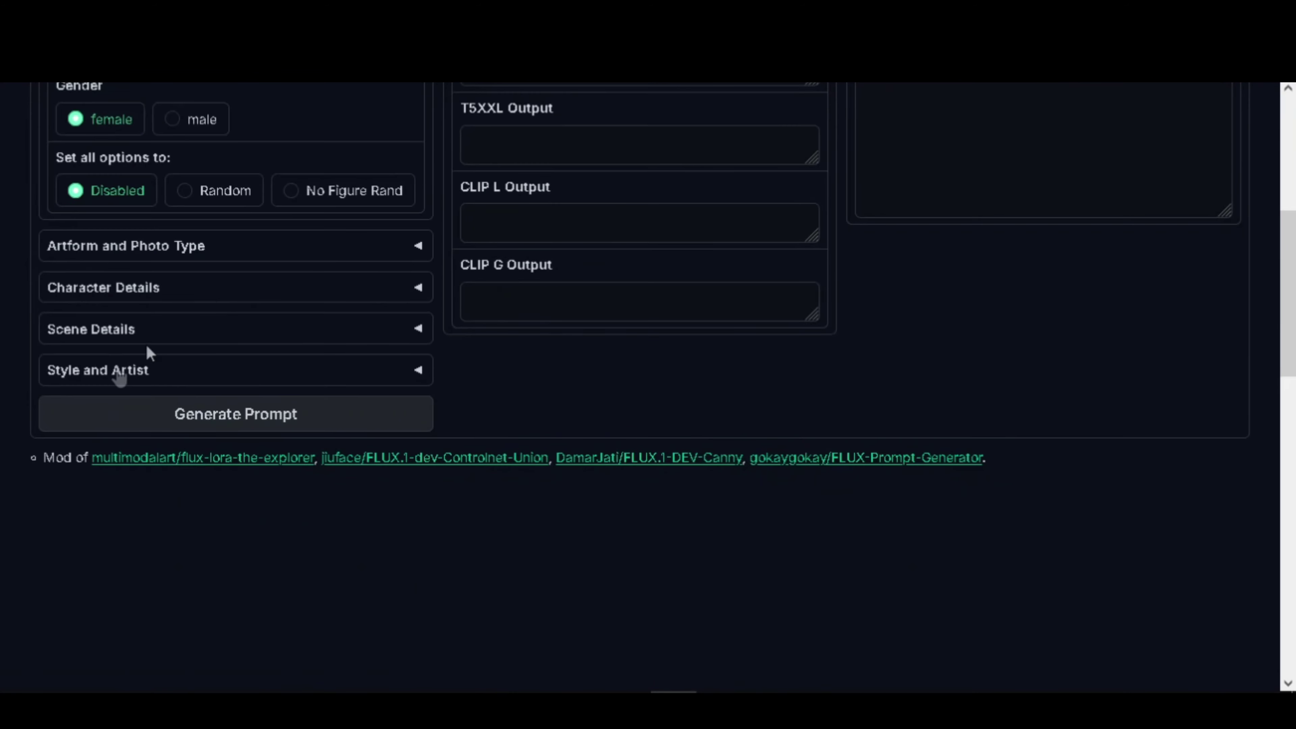
Set the artform to photography and the photo type to front view.
{"action": "left_click", "coordinate": [244, 254]}
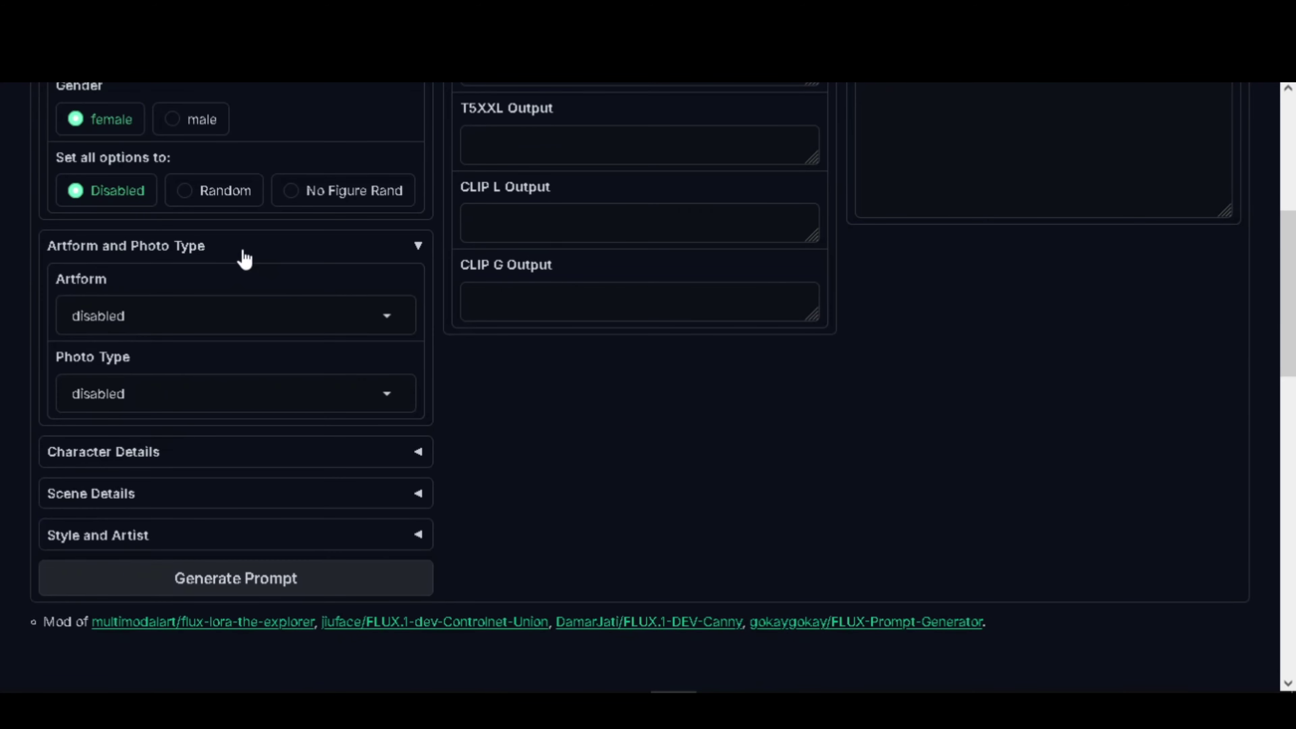
{"action": "left_click", "coordinate": [240, 316]}
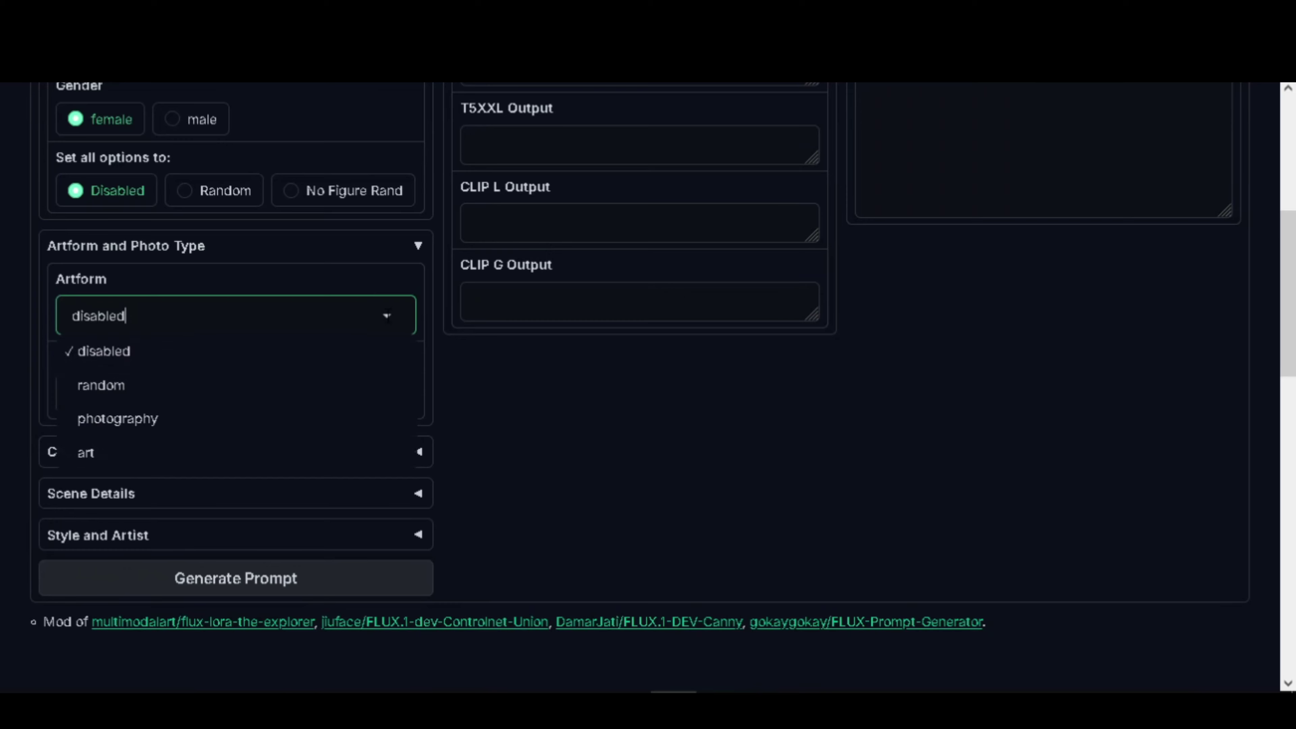
{"action": "left_click", "coordinate": [138, 420]}
{"action": "left_click", "coordinate": [146, 395]}
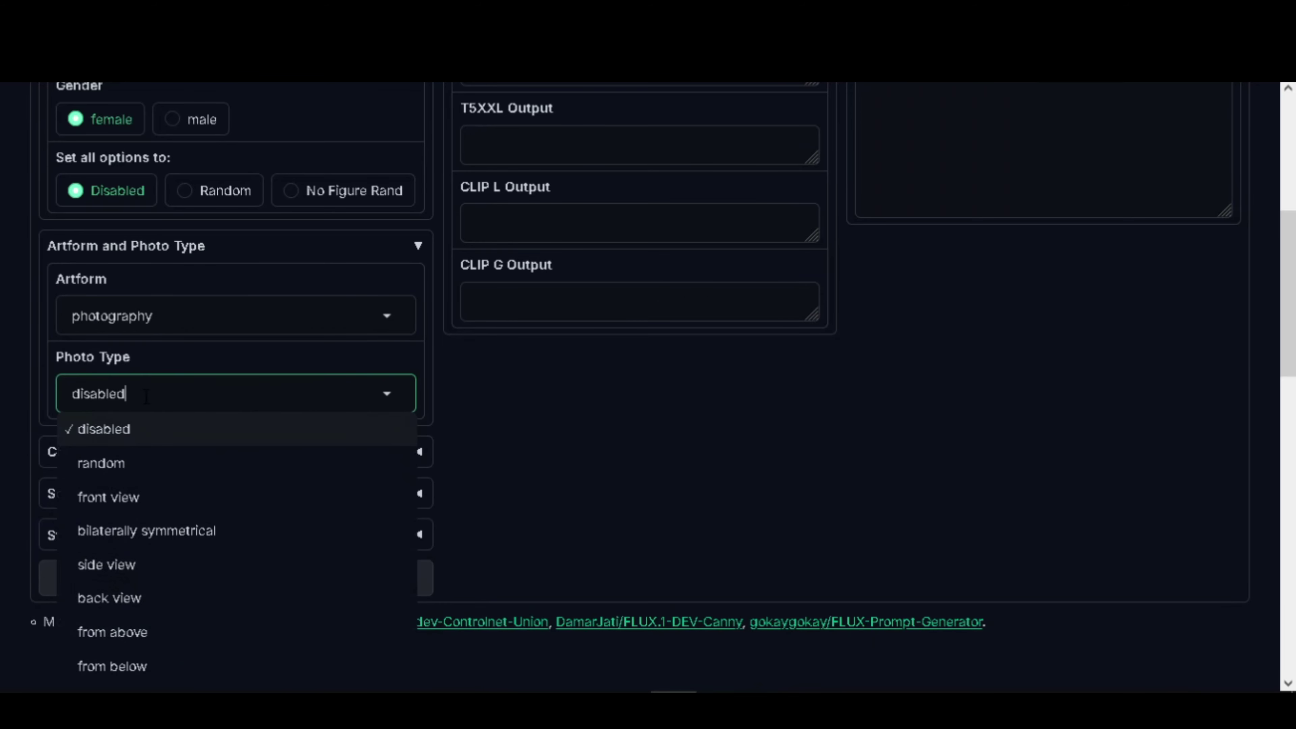
{"action": "left_click", "coordinate": [126, 505]}
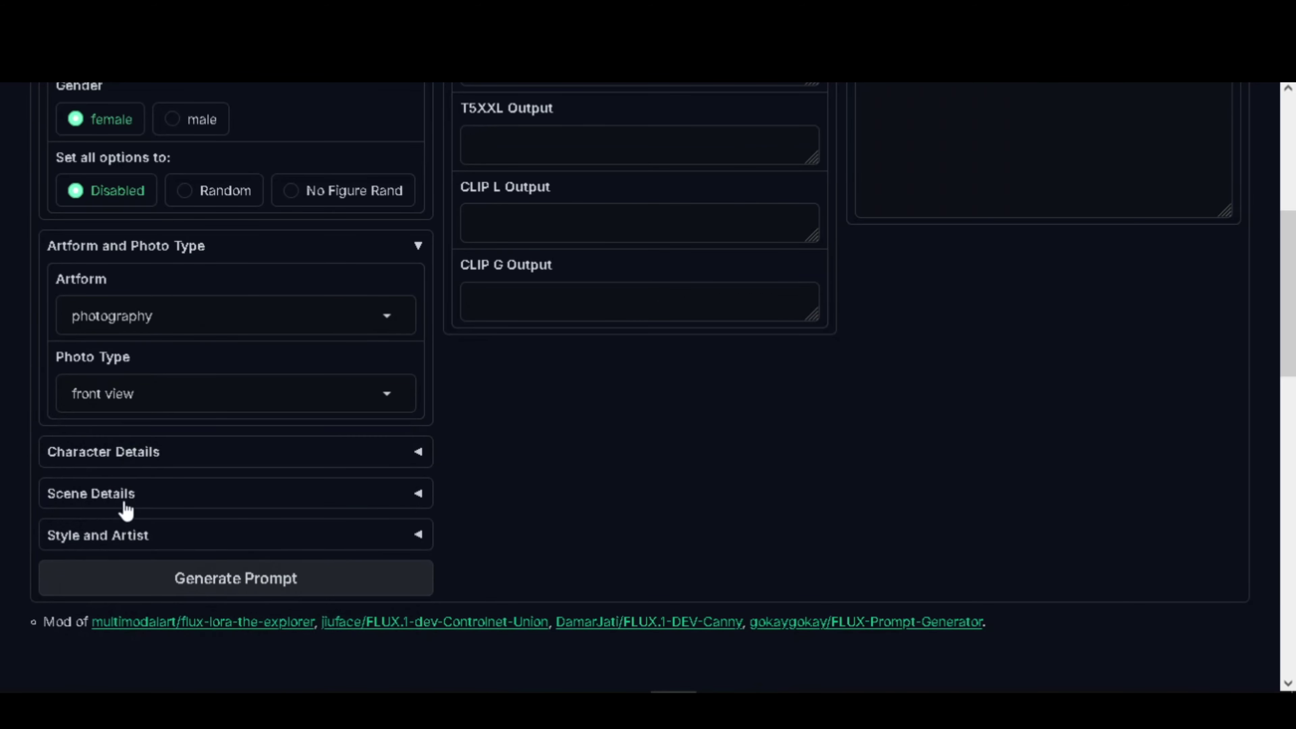
In the character details, set the body type to pretty and the default tag to a young woman.
{"action": "scroll", "coordinate": [193, 495], "scroll_direction": "down", "scroll_amount": 2}
{"action": "left_click", "coordinate": [330, 372]}
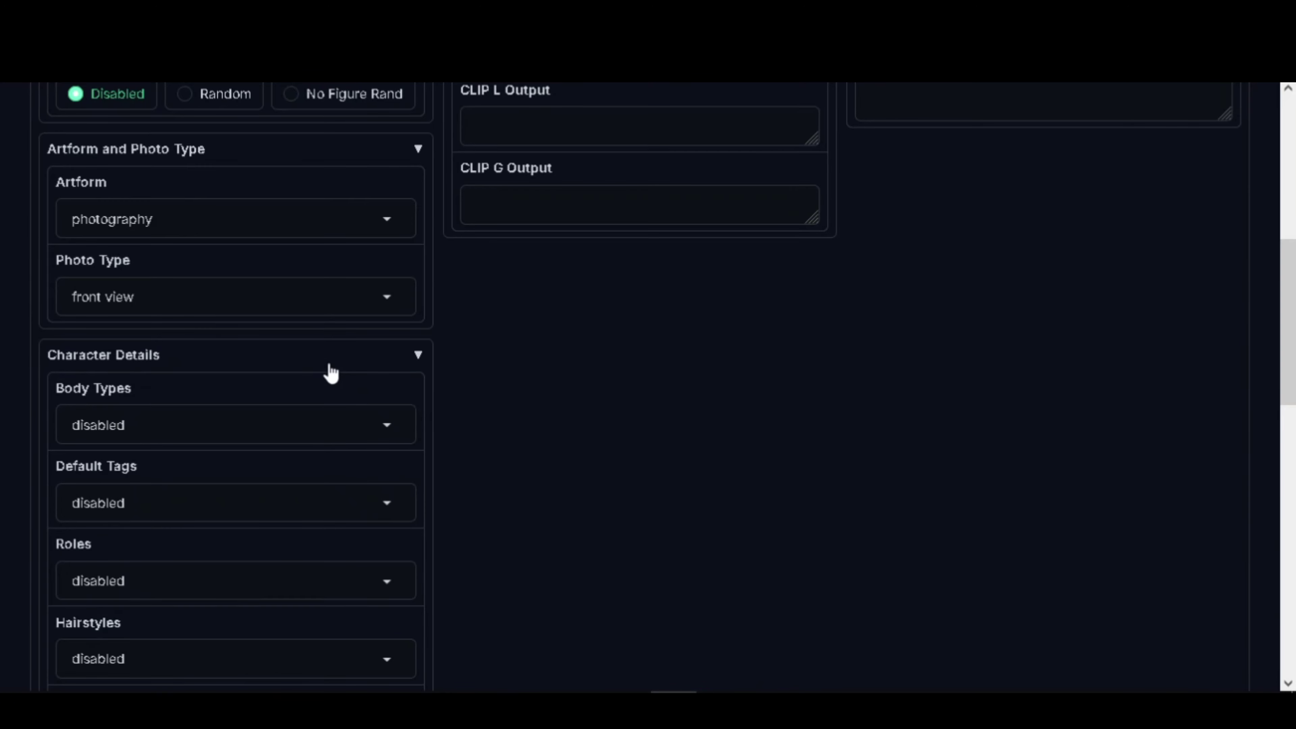
{"action": "scroll", "coordinate": [331, 373], "scroll_direction": "down", "scroll_amount": 2}
{"action": "left_click", "coordinate": [150, 329]}
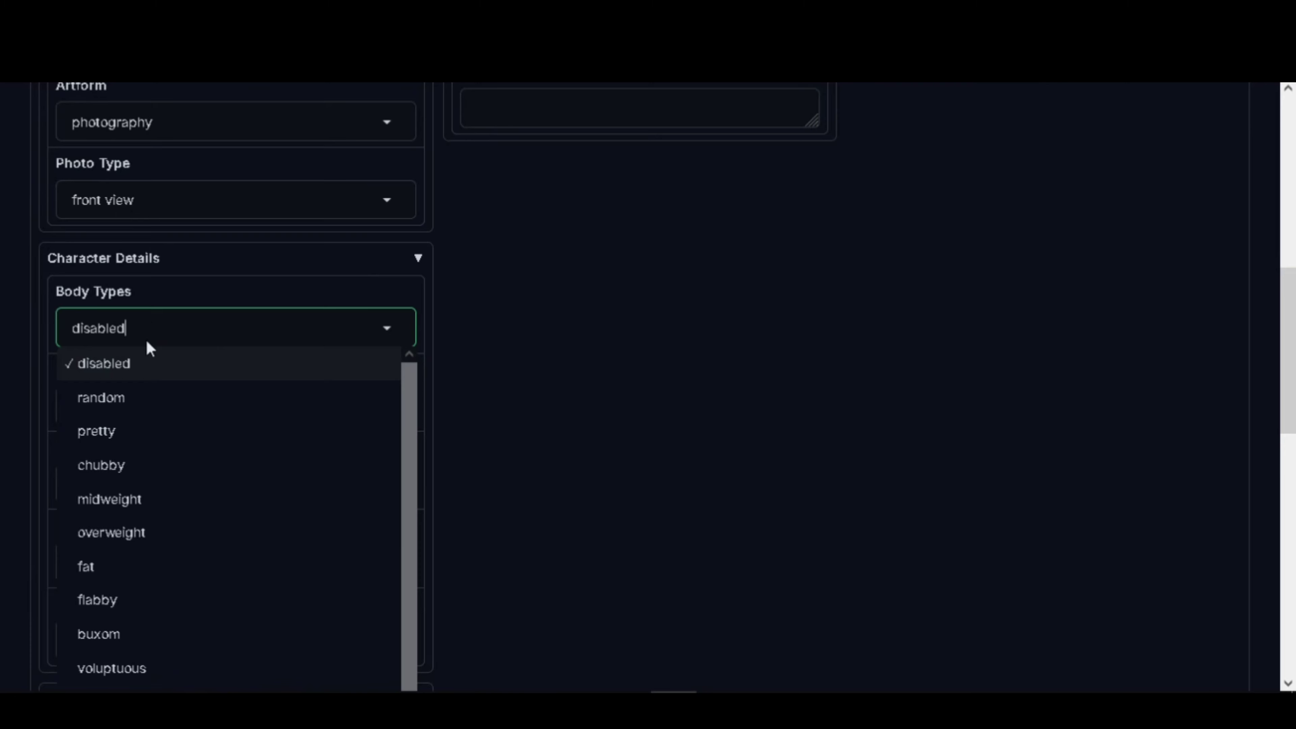
{"action": "left_click", "coordinate": [134, 434]}
{"action": "scroll", "coordinate": [172, 398], "scroll_direction": "down", "scroll_amount": 2}
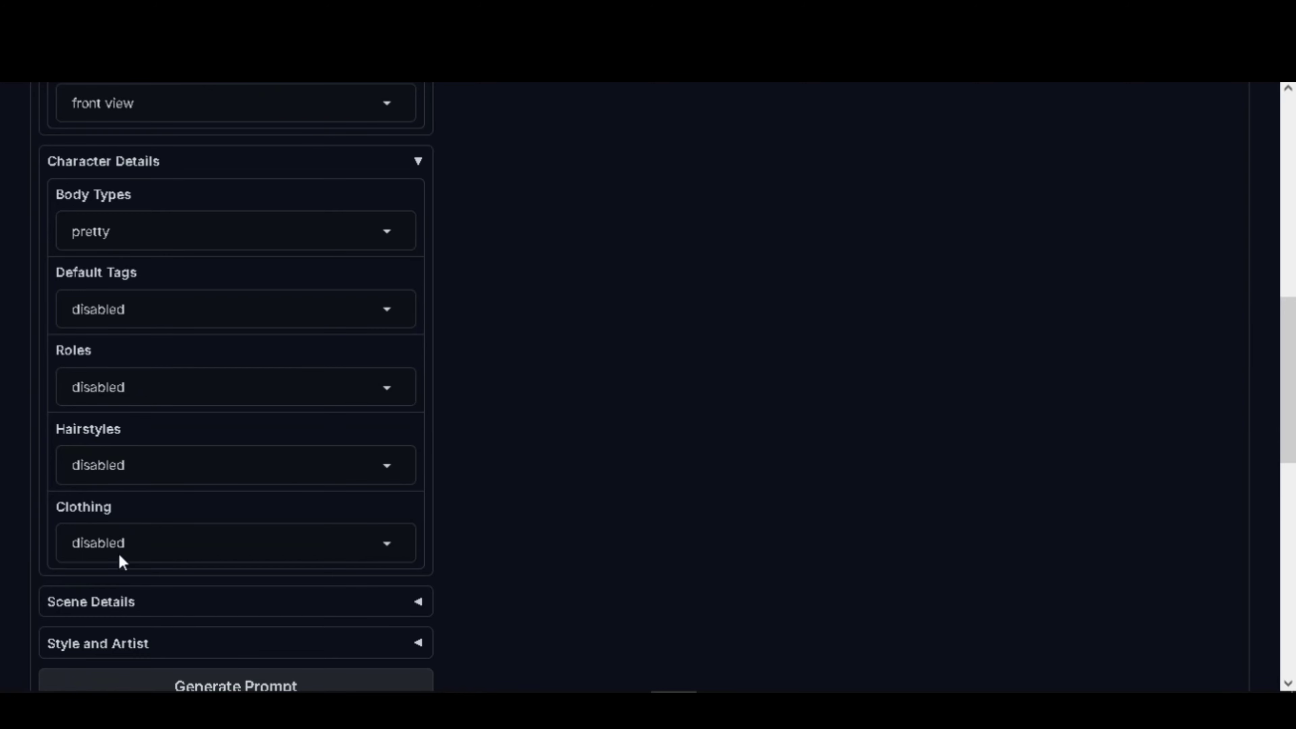
{"action": "left_click", "coordinate": [230, 309]}
{"action": "left_click", "coordinate": [164, 448]}
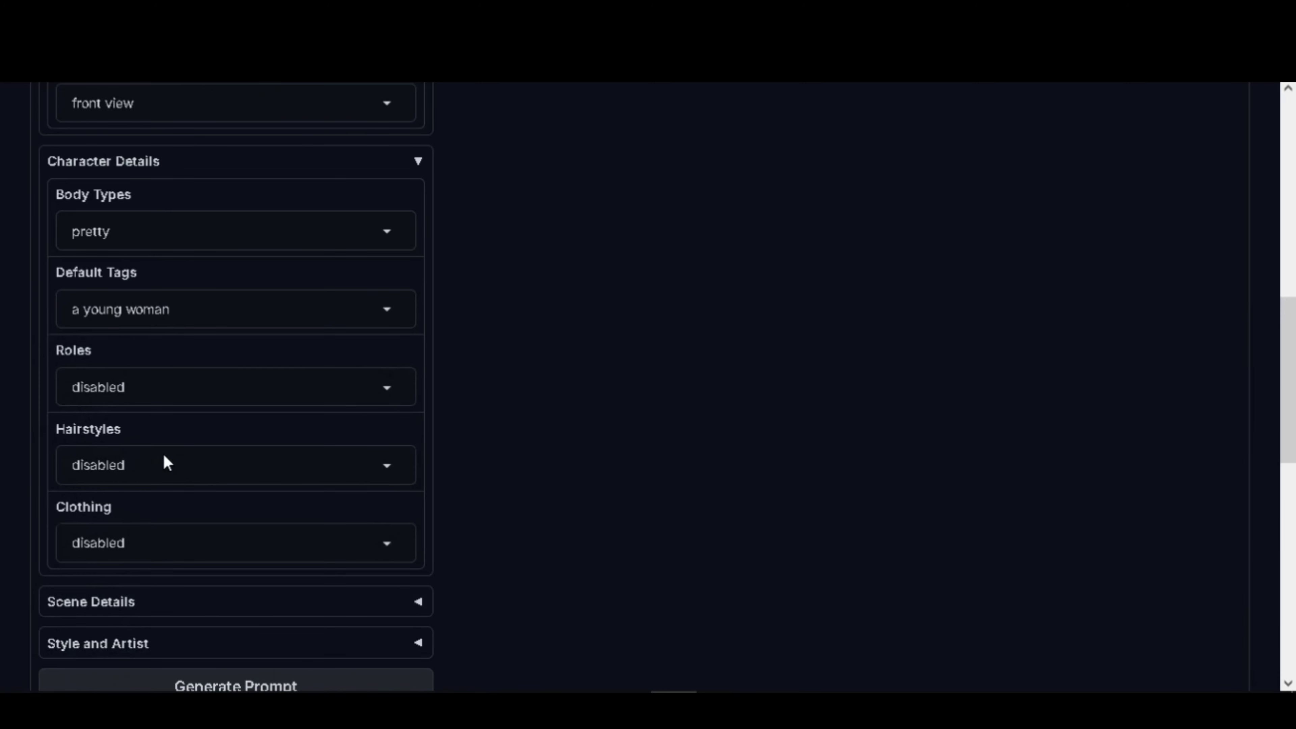
Set the role to dancer, the hairstyle to slicked back hair, and the clothing to white crop top, blue jeans, silver necklace.
{"action": "left_click", "coordinate": [189, 383]}
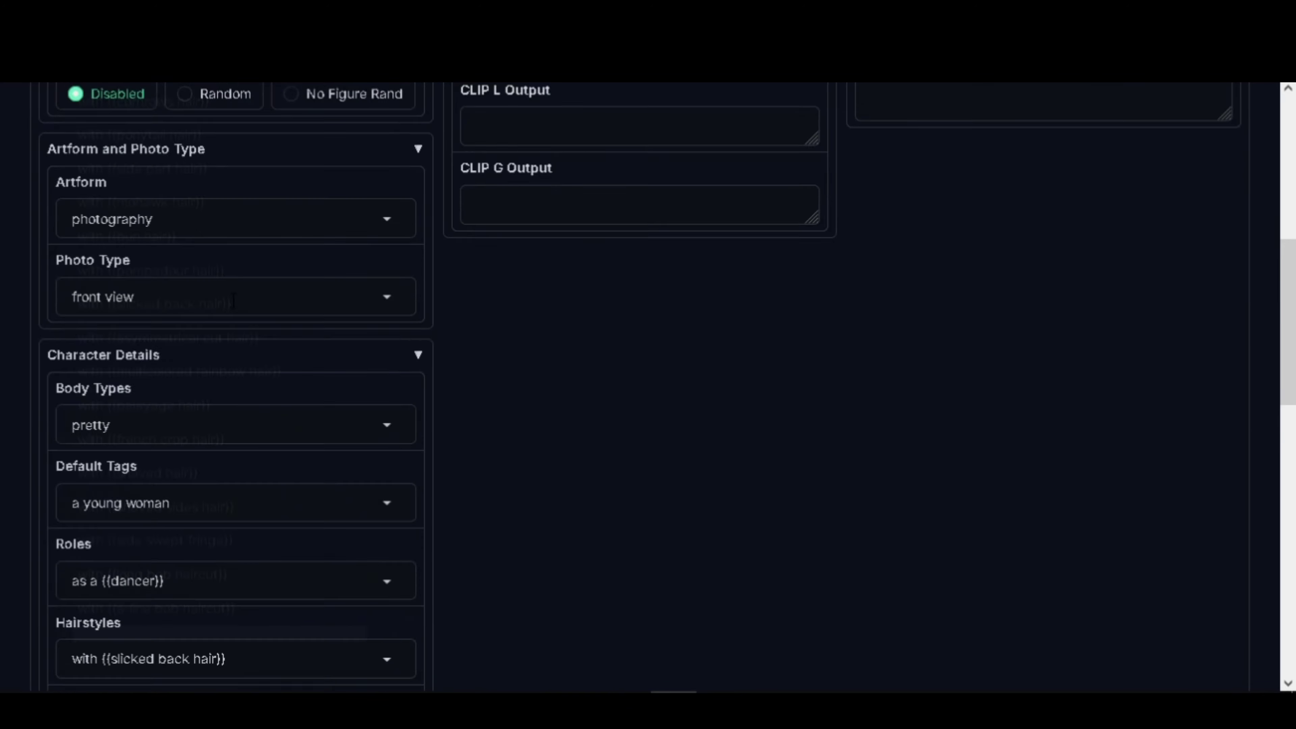
{"action": "scroll", "coordinate": [233, 301], "scroll_direction": "down", "scroll_amount": 5}
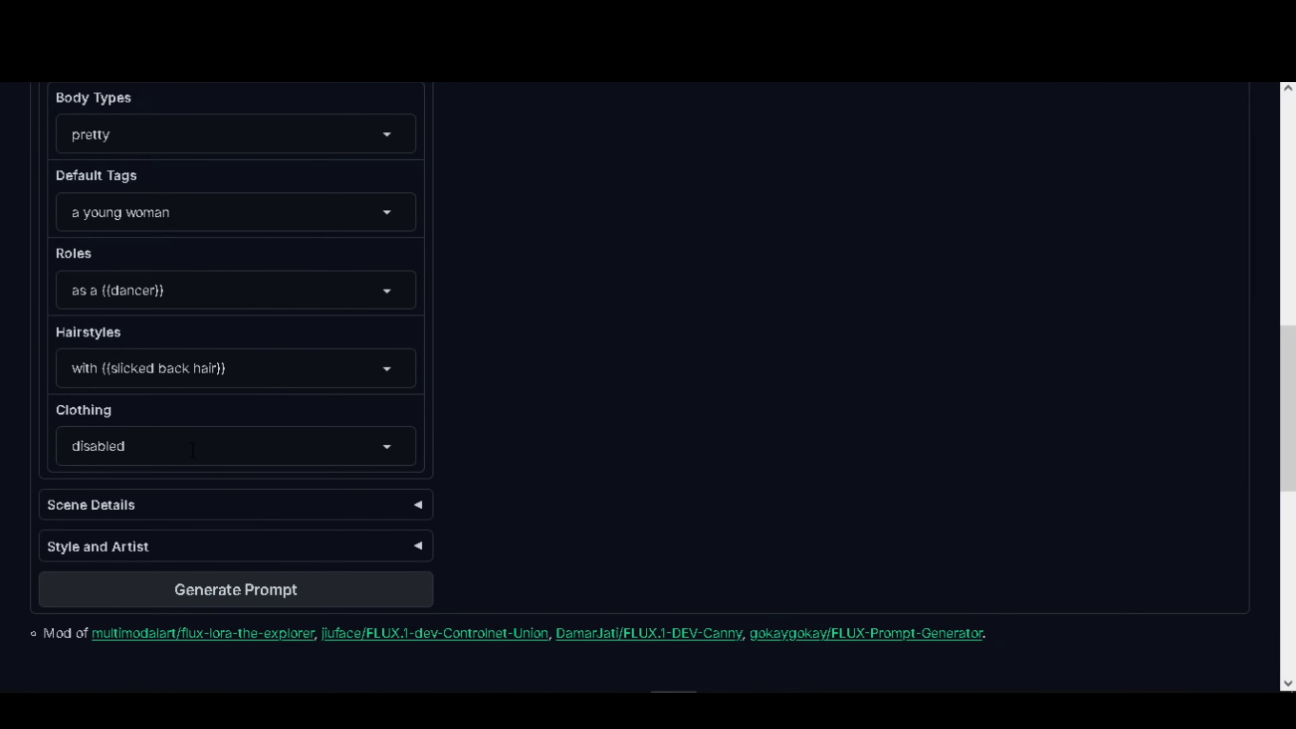
{"action": "left_click", "coordinate": [231, 445]}
{"action": "scroll", "coordinate": [231, 329], "scroll_direction": "down", "scroll_amount": 3}
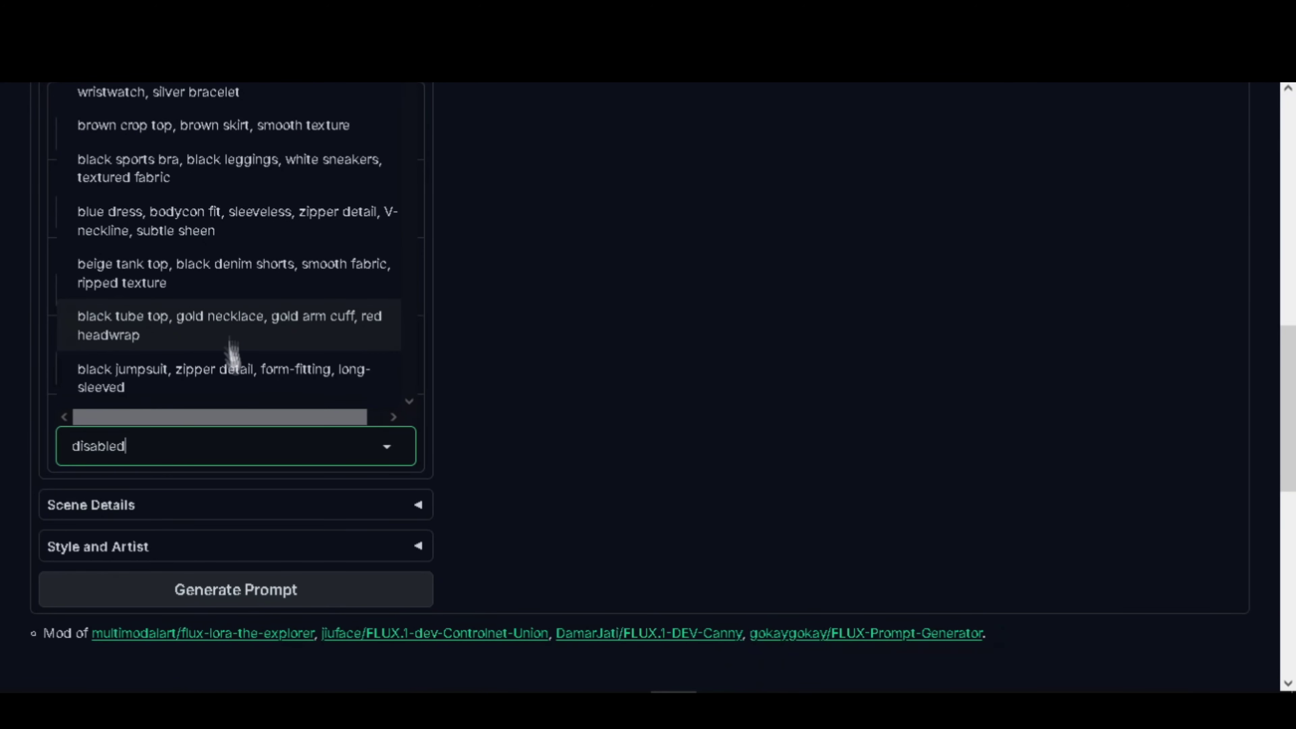
{"action": "scroll", "coordinate": [240, 372], "scroll_direction": "down", "scroll_amount": 3}
{"action": "left_click", "coordinate": [214, 331]}
In the style and artist settings, set the additional details to wearing (preppy clothes).
{"action": "left_click", "coordinate": [224, 548]}
{"action": "scroll", "coordinate": [226, 460], "scroll_direction": "down", "scroll_amount": 4}
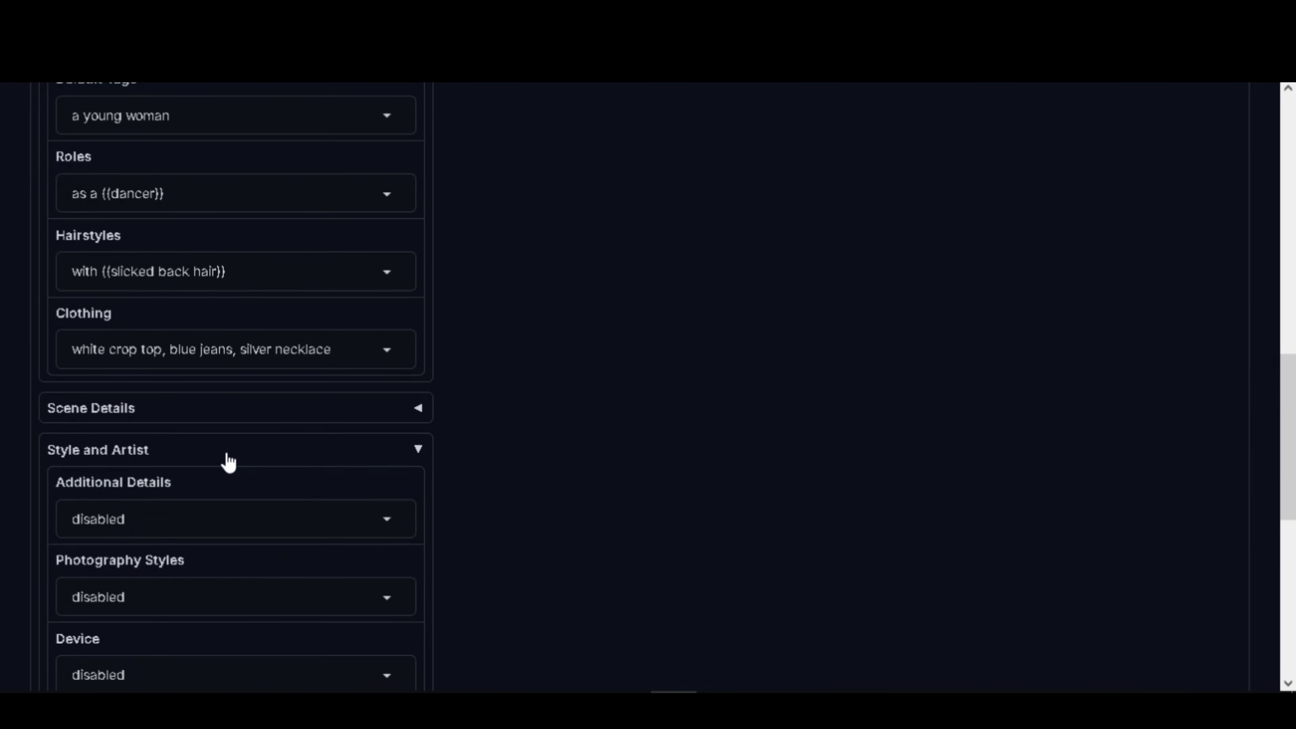
{"action": "left_click", "coordinate": [224, 422]}
{"action": "left_click", "coordinate": [199, 120]}
{"action": "scroll", "coordinate": [183, 452], "scroll_direction": "down", "scroll_amount": 2}
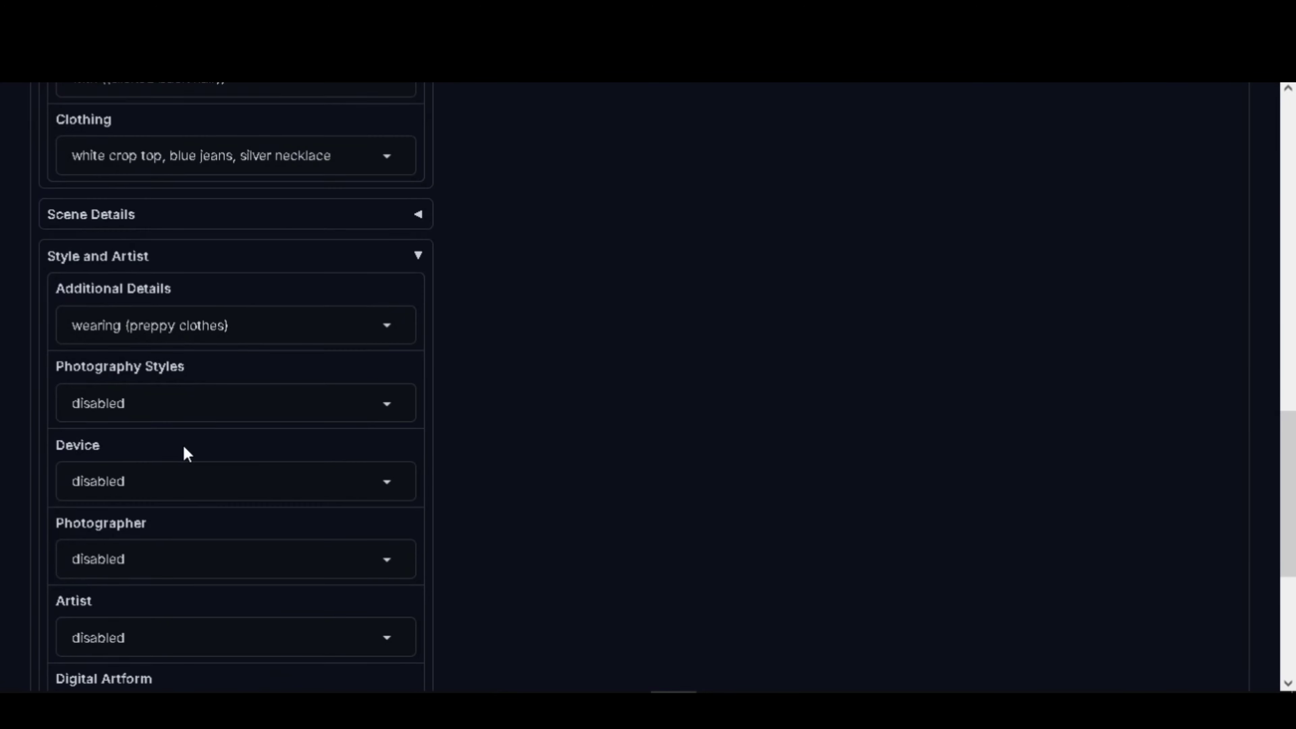
Set the device to the Olympus OM-D E-M5 Mark III with M.Zuiko 40-150mm and the photographer to Julia Margaret Cameron.
{"action": "left_click", "coordinate": [183, 480]}
{"action": "scroll", "coordinate": [165, 301], "scroll_direction": "down", "scroll_amount": 5}
{"action": "left_click", "coordinate": [202, 251]}
{"action": "scroll", "coordinate": [181, 449], "scroll_direction": "down", "scroll_amount": 4}
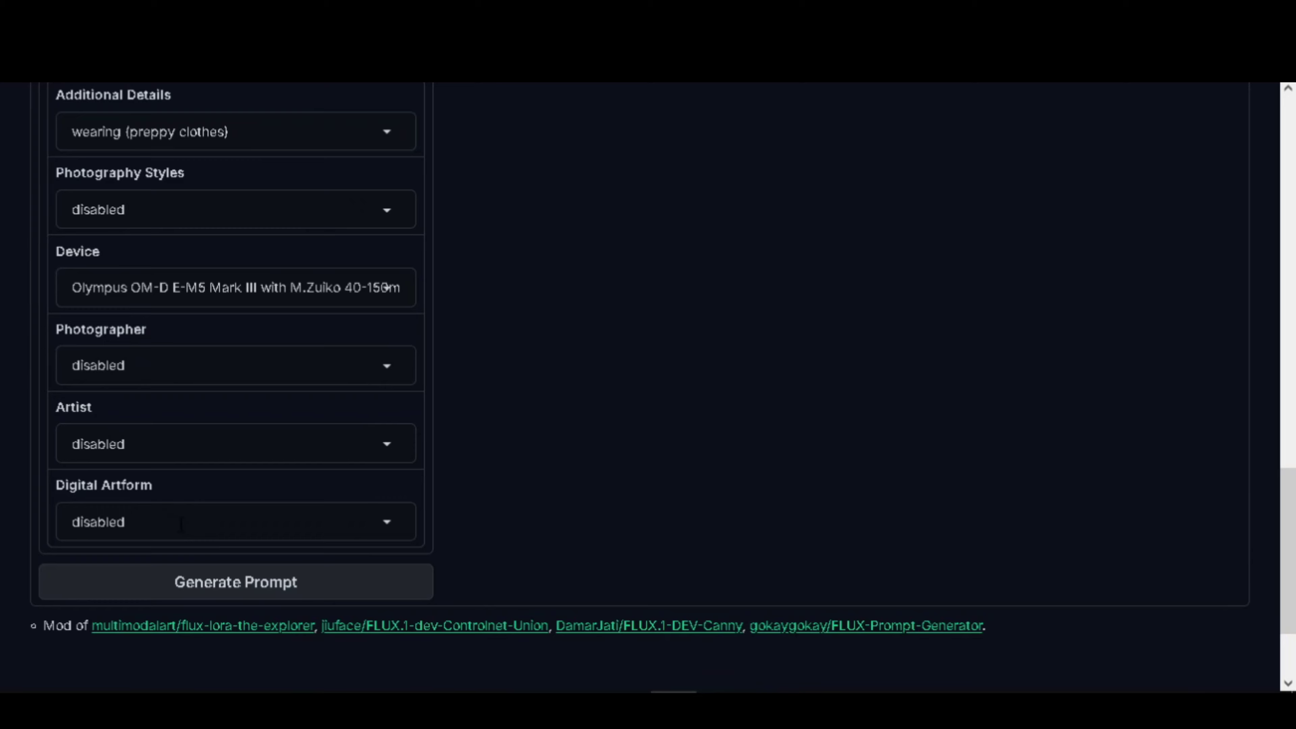
{"action": "left_click", "coordinate": [229, 365]}
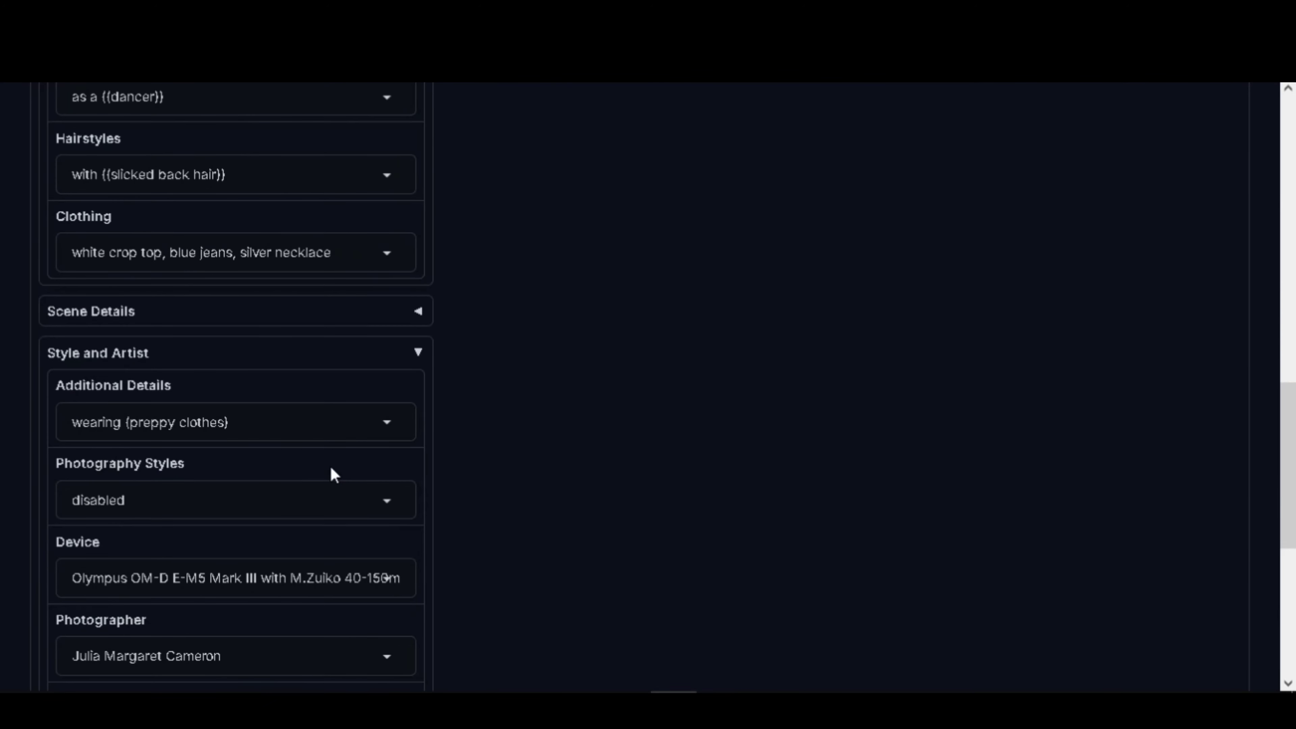
{"action": "scroll", "coordinate": [332, 472], "scroll_direction": "down", "scroll_amount": 5}
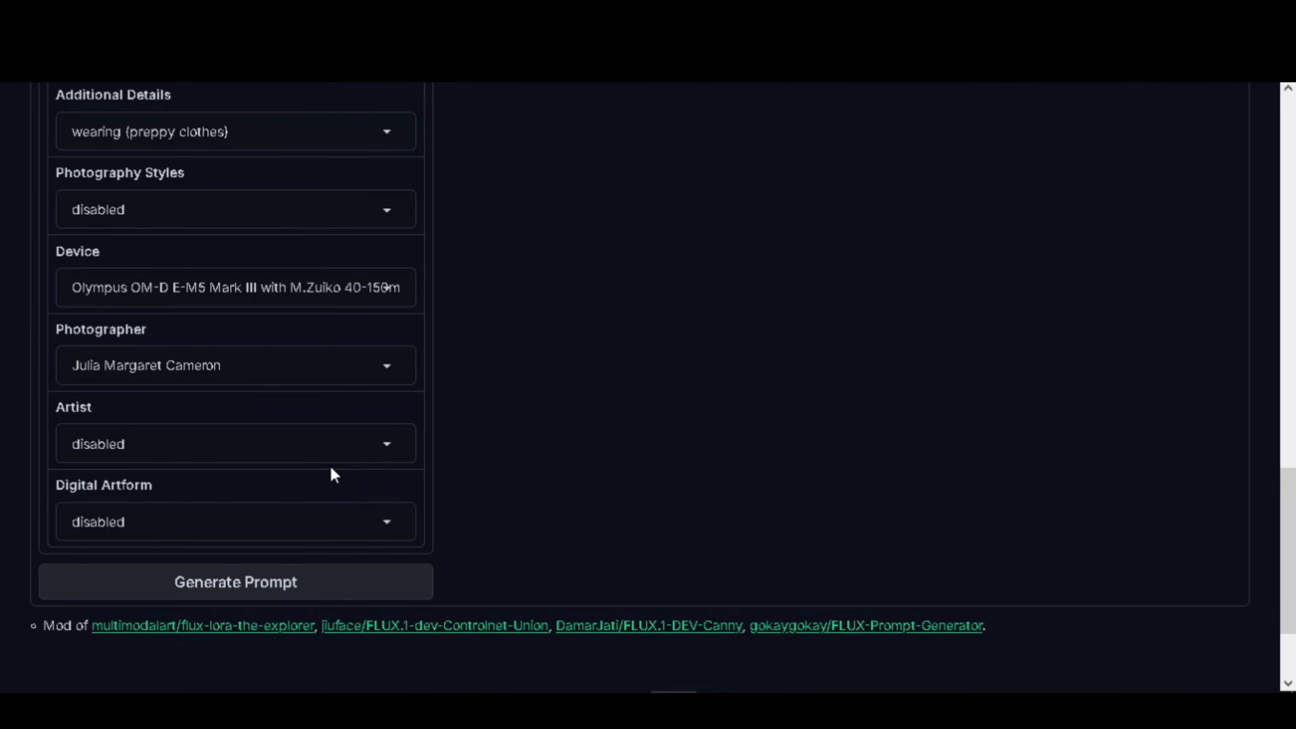
Generate the prompt from the chosen options and copy the full generated prompt text.
{"action": "left_click", "coordinate": [256, 593]}
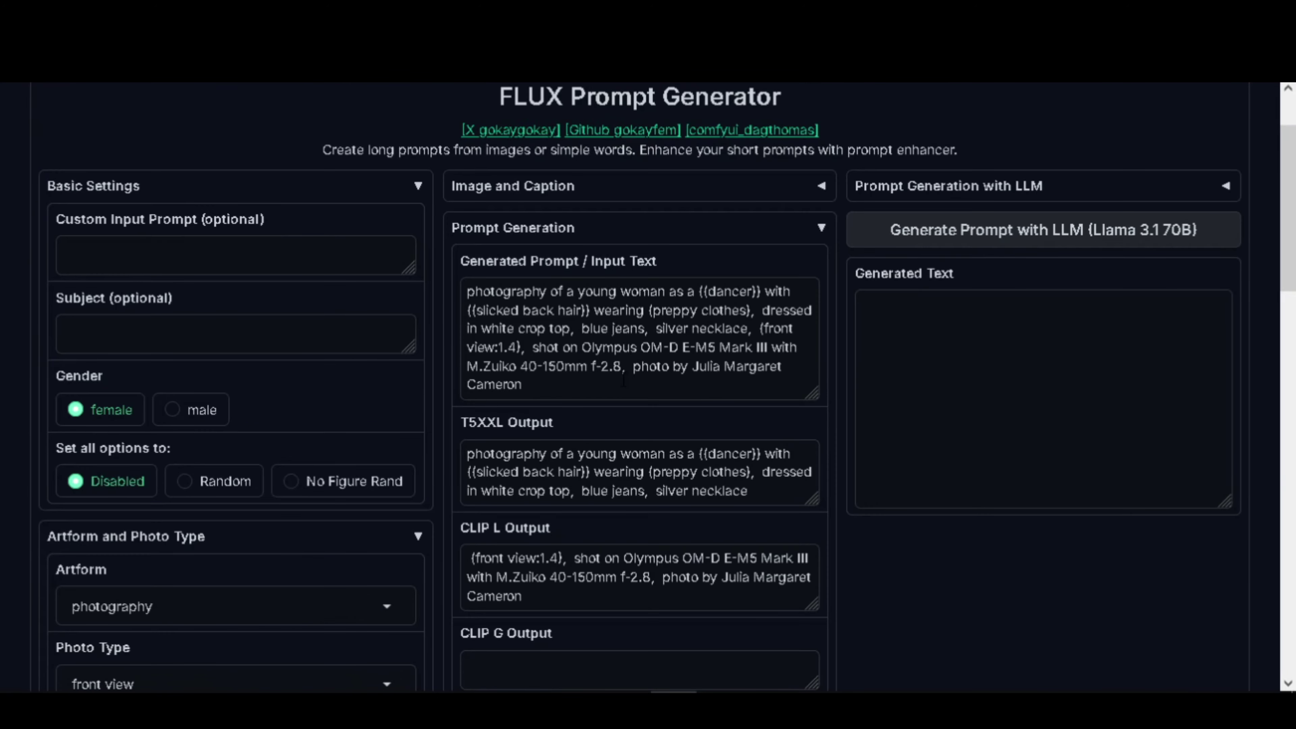
{"action": "left_click_drag", "start_coordinate": [526, 386], "coordinate": [462, 293]}
{"action": "key", "text": "ctrl+c"}
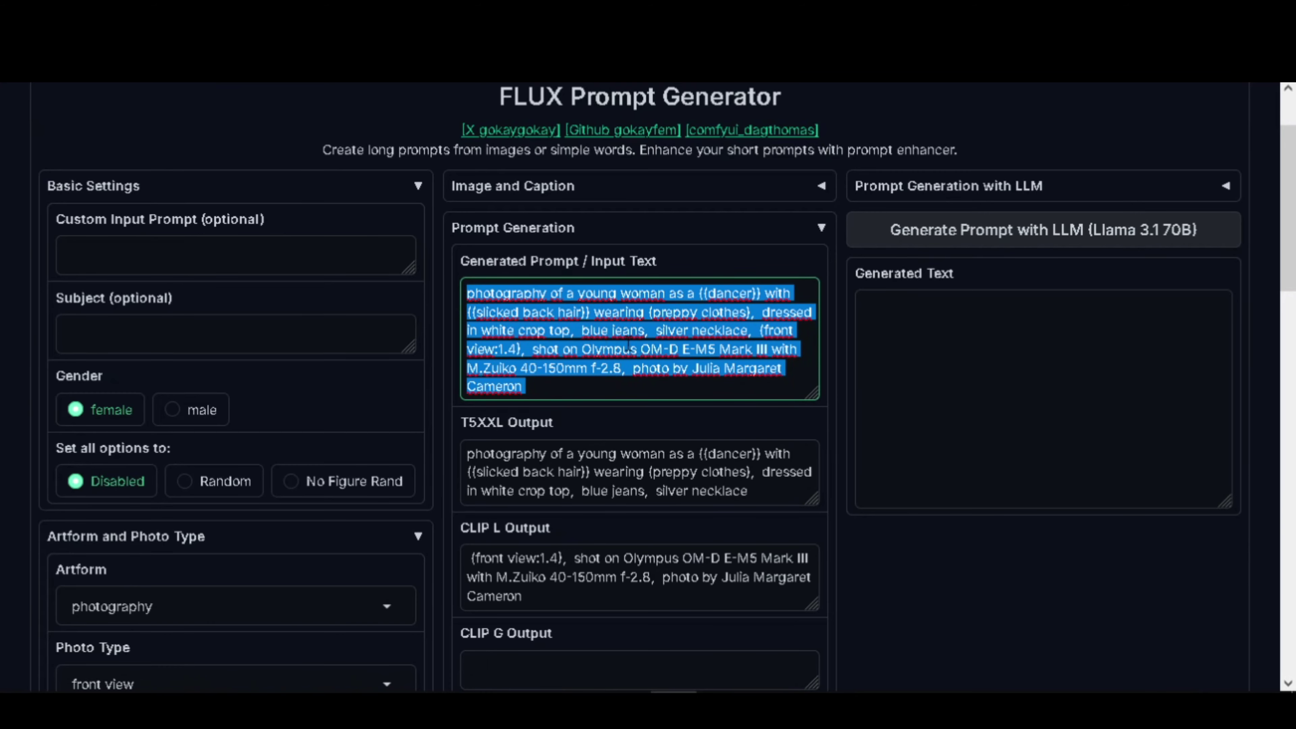
{"action": "right_click", "coordinate": [598, 329]}
{"action": "left_click", "coordinate": [654, 382]}
Paste the copied prompt into the Prompt field of FLUX LoRA the Explorer.
{"action": "scroll", "coordinate": [459, 337], "scroll_direction": "up", "scroll_amount": 2}
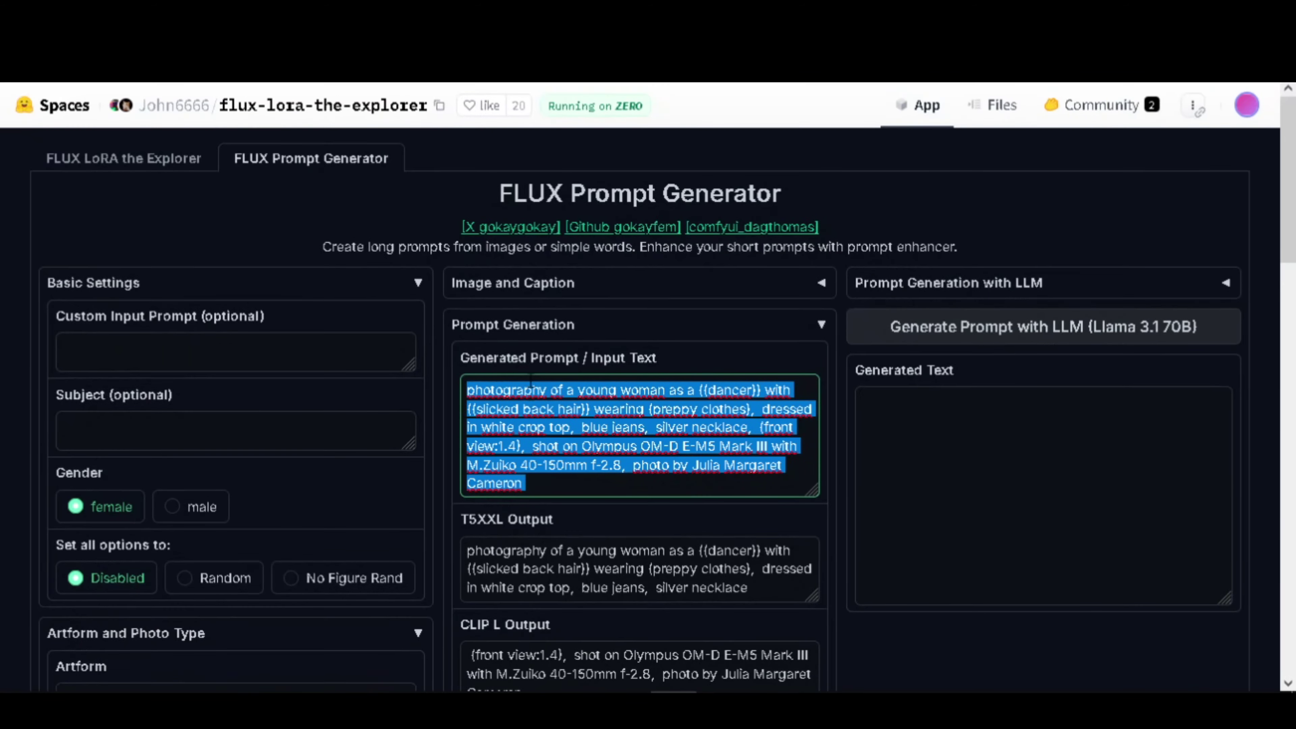
{"action": "left_click", "coordinate": [142, 162]}
{"action": "left_click", "coordinate": [89, 360]}
{"action": "right_click", "coordinate": [89, 363]}
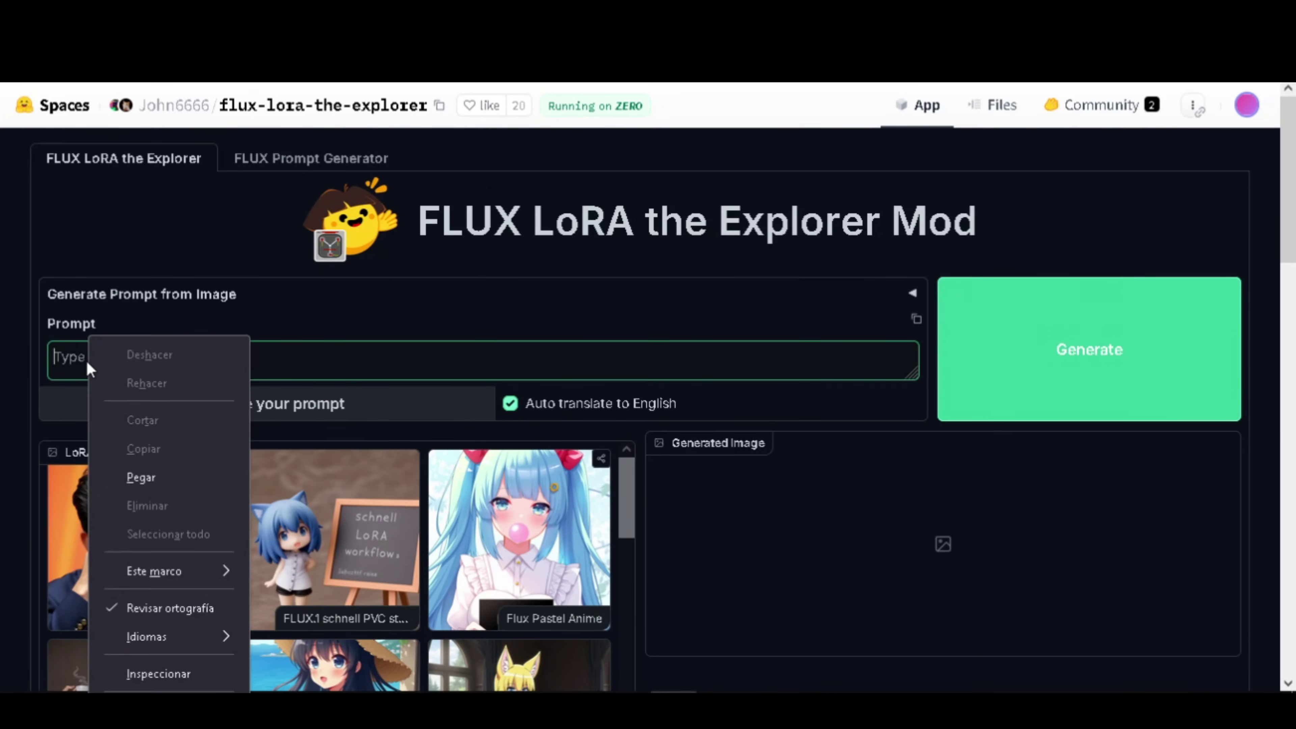
{"action": "left_click", "coordinate": [144, 477]}
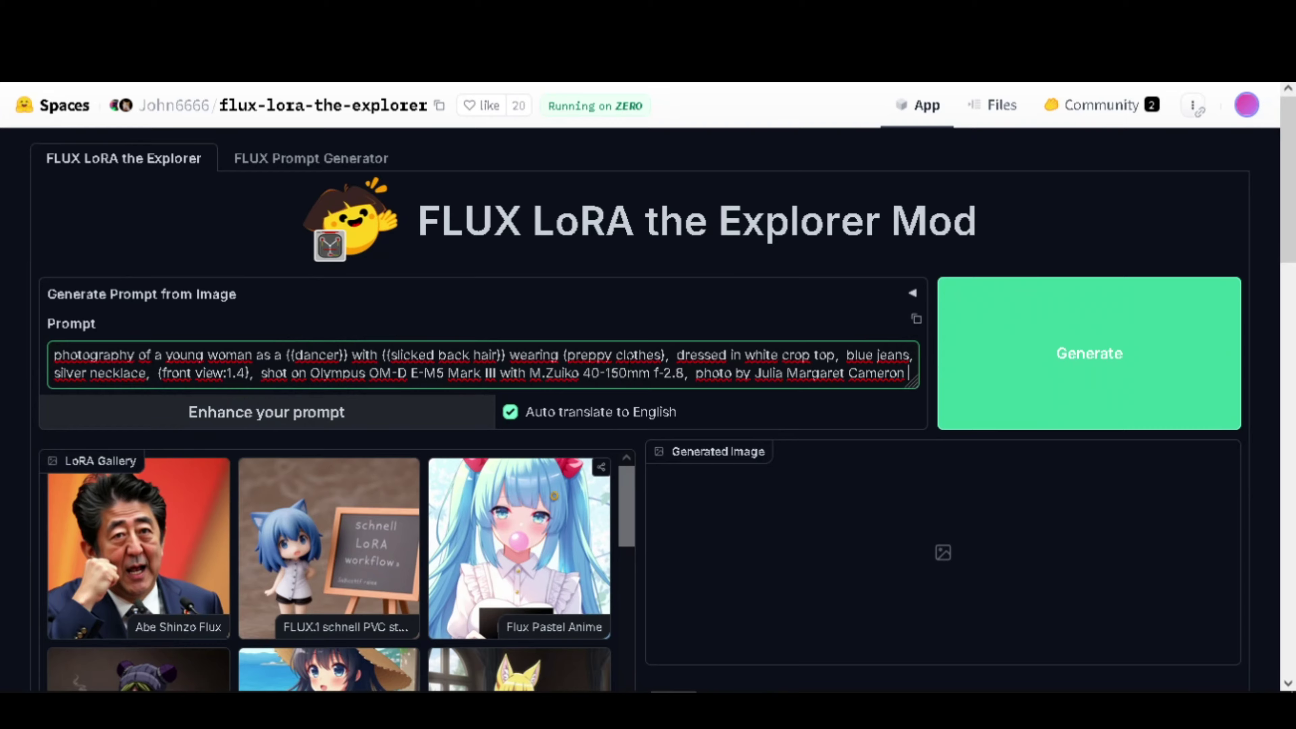
Choose the flux-Realism LoRA from the gallery and generate the image.
{"action": "scroll", "coordinate": [629, 363], "scroll_direction": "down", "scroll_amount": 5}
{"action": "scroll", "coordinate": [629, 363], "scroll_direction": "down", "scroll_amount": 8}
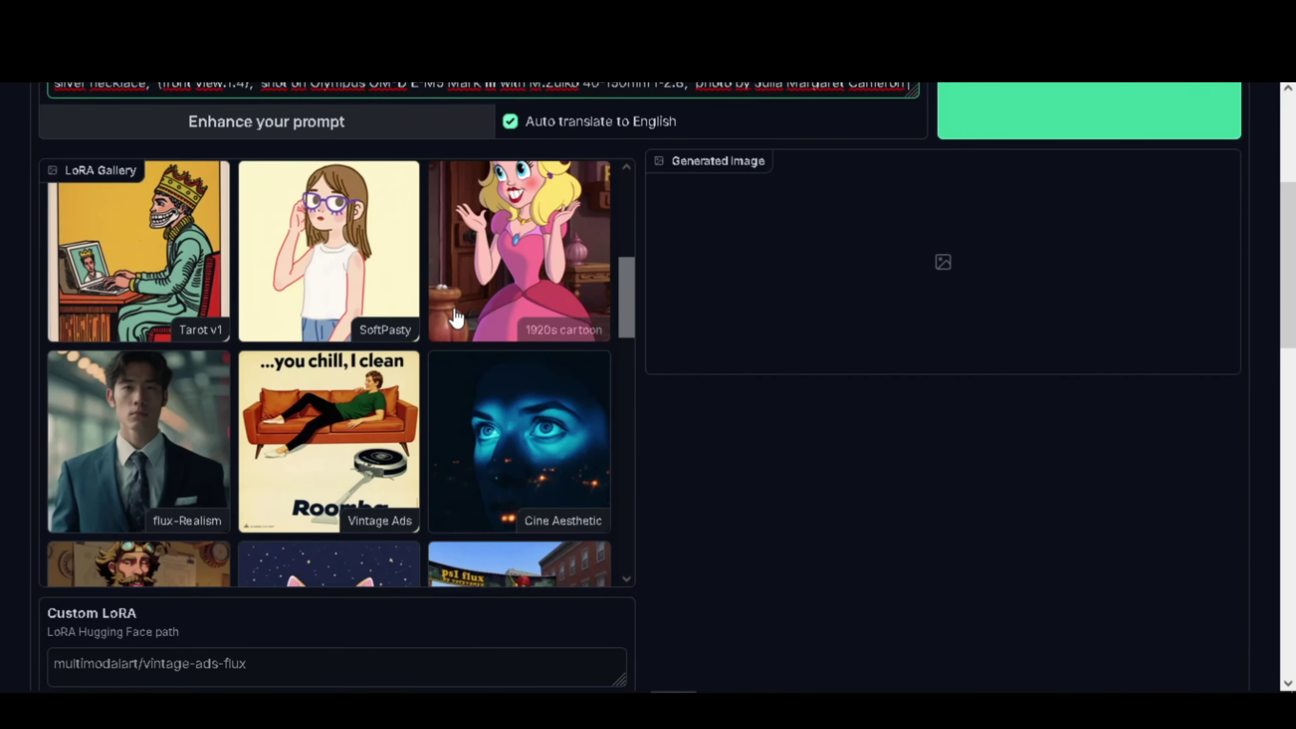
{"action": "left_click", "coordinate": [145, 335]}
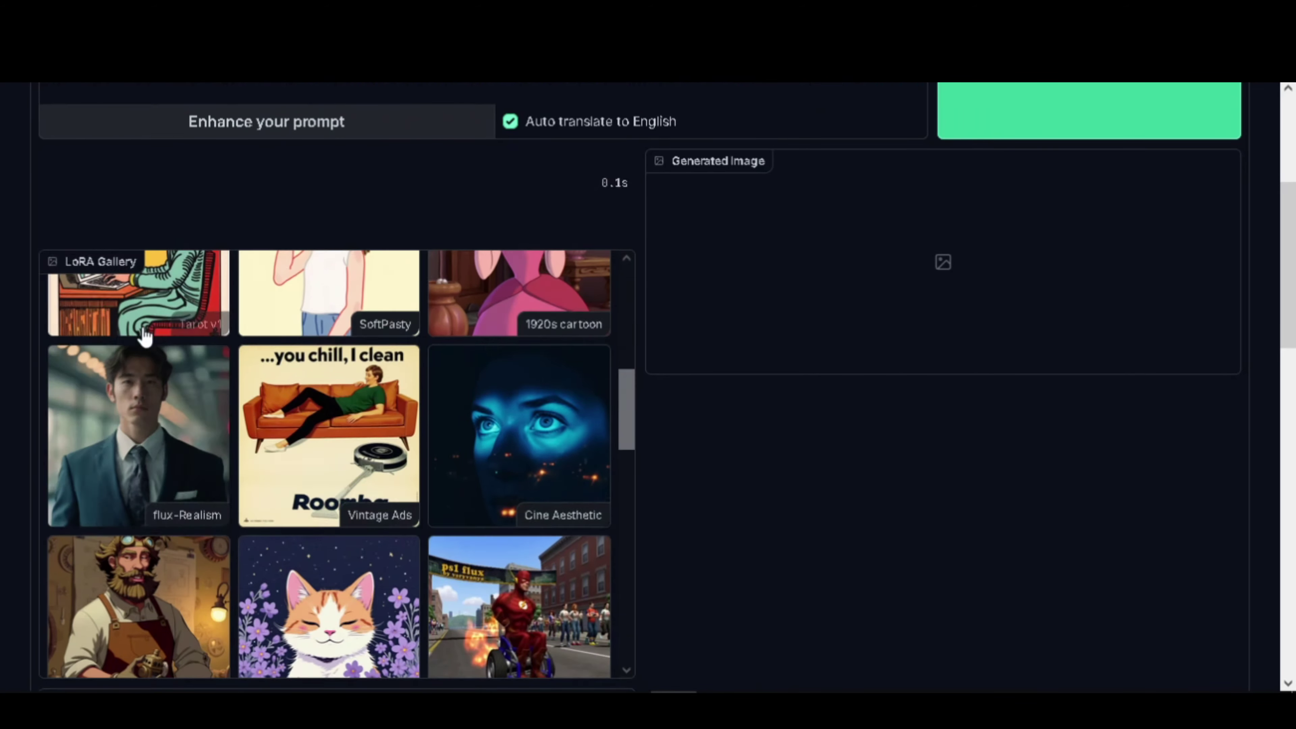
{"action": "scroll", "coordinate": [643, 304], "scroll_direction": "down", "scroll_amount": 5}
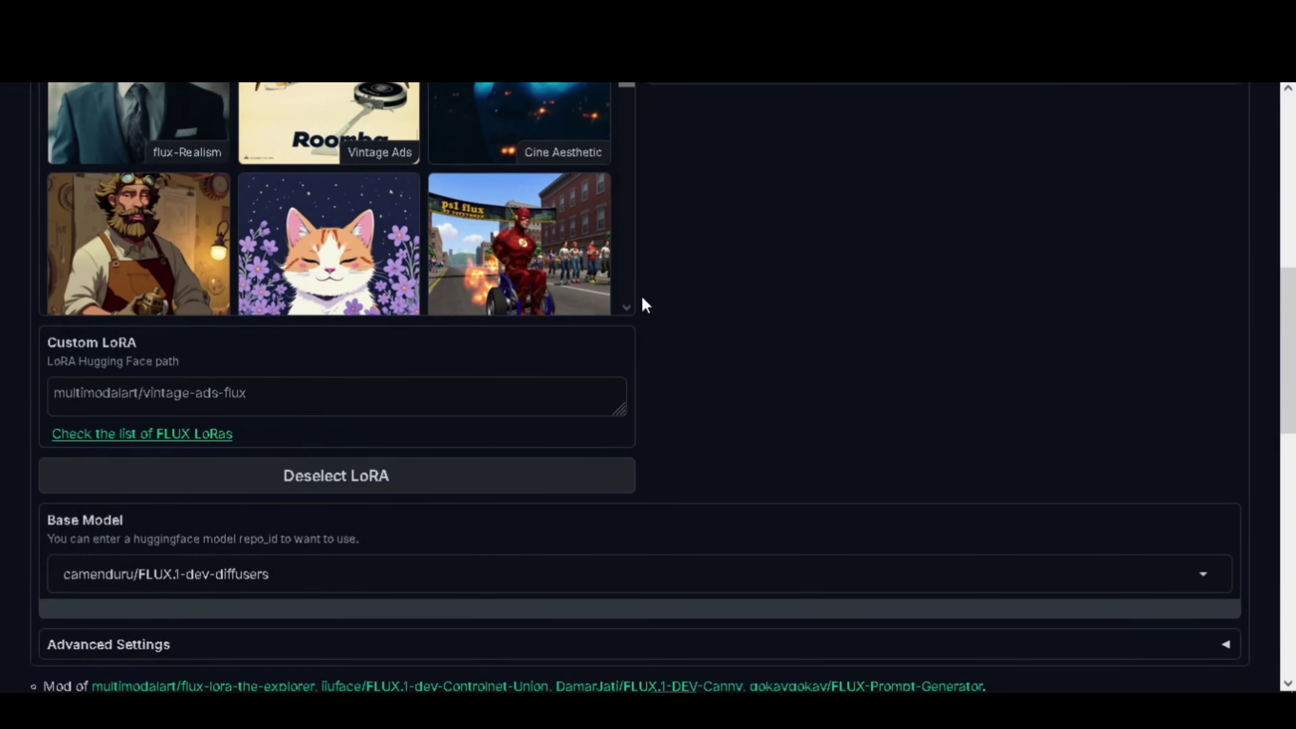
{"action": "scroll", "coordinate": [663, 321], "scroll_direction": "up", "scroll_amount": 8}
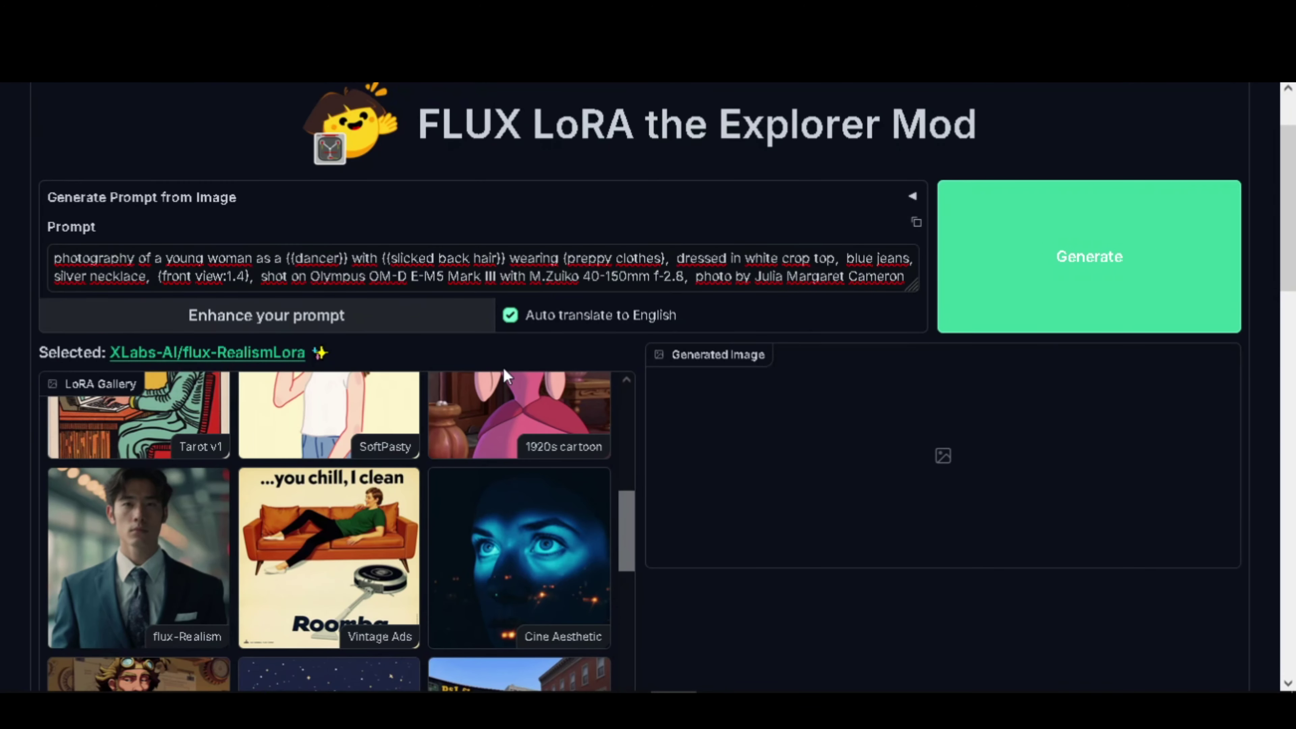
{"action": "left_click", "coordinate": [1035, 289]}
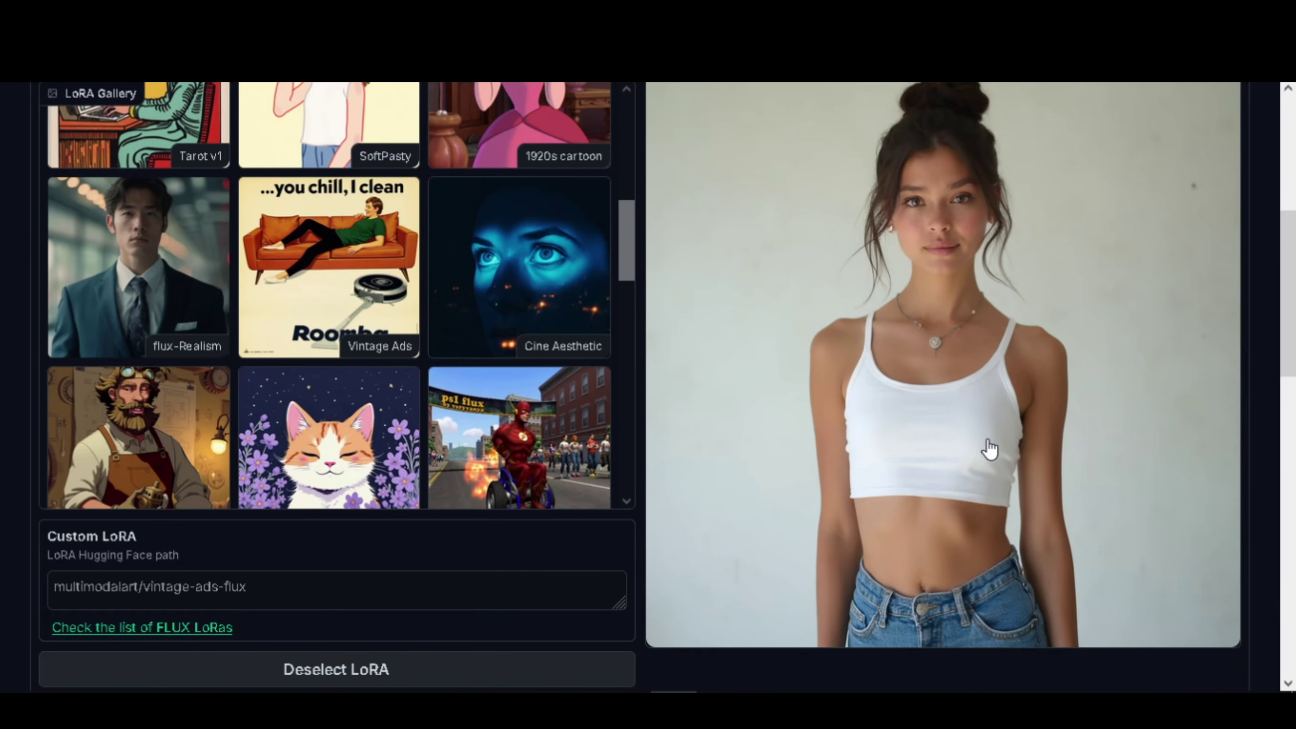
Examine the generated image, the other LoRA styles in the gallery and the Custom LoRA path field.
{"action": "scroll", "coordinate": [969, 444], "scroll_direction": "up", "scroll_amount": 4}
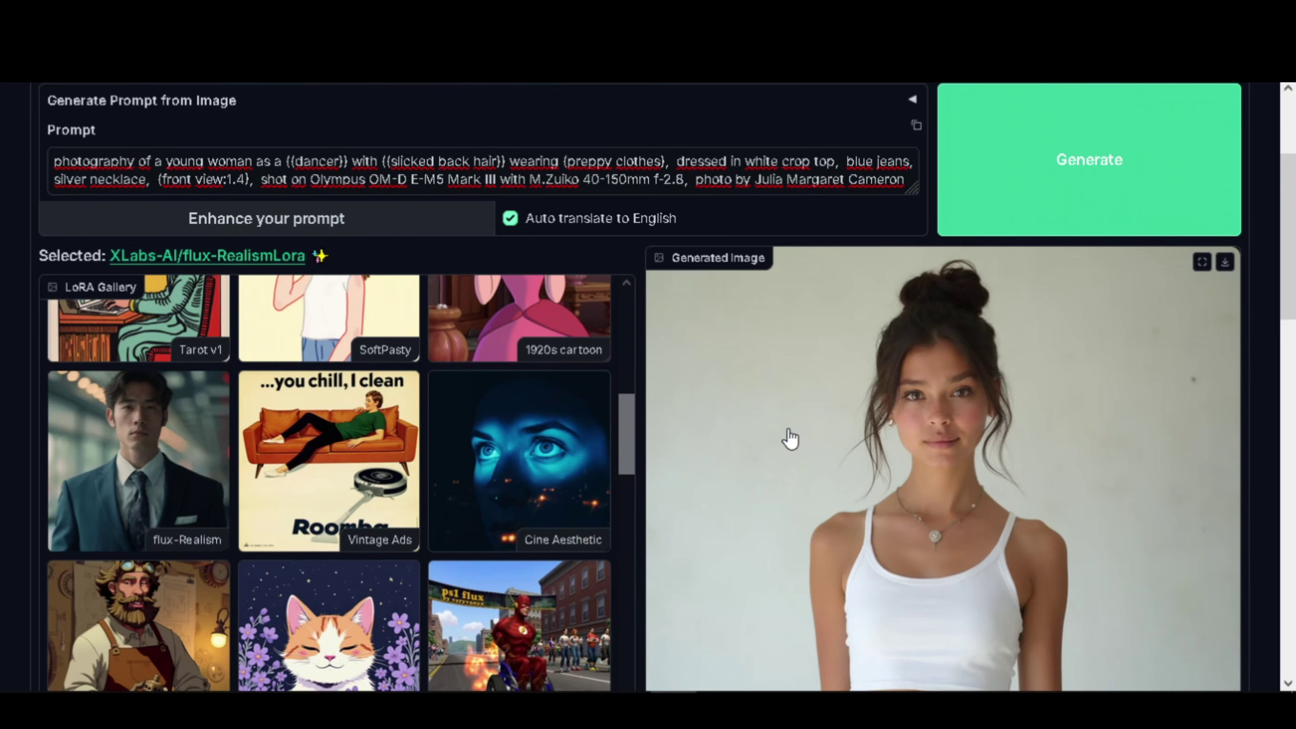
{"action": "scroll", "coordinate": [434, 403], "scroll_direction": "down", "scroll_amount": 5}
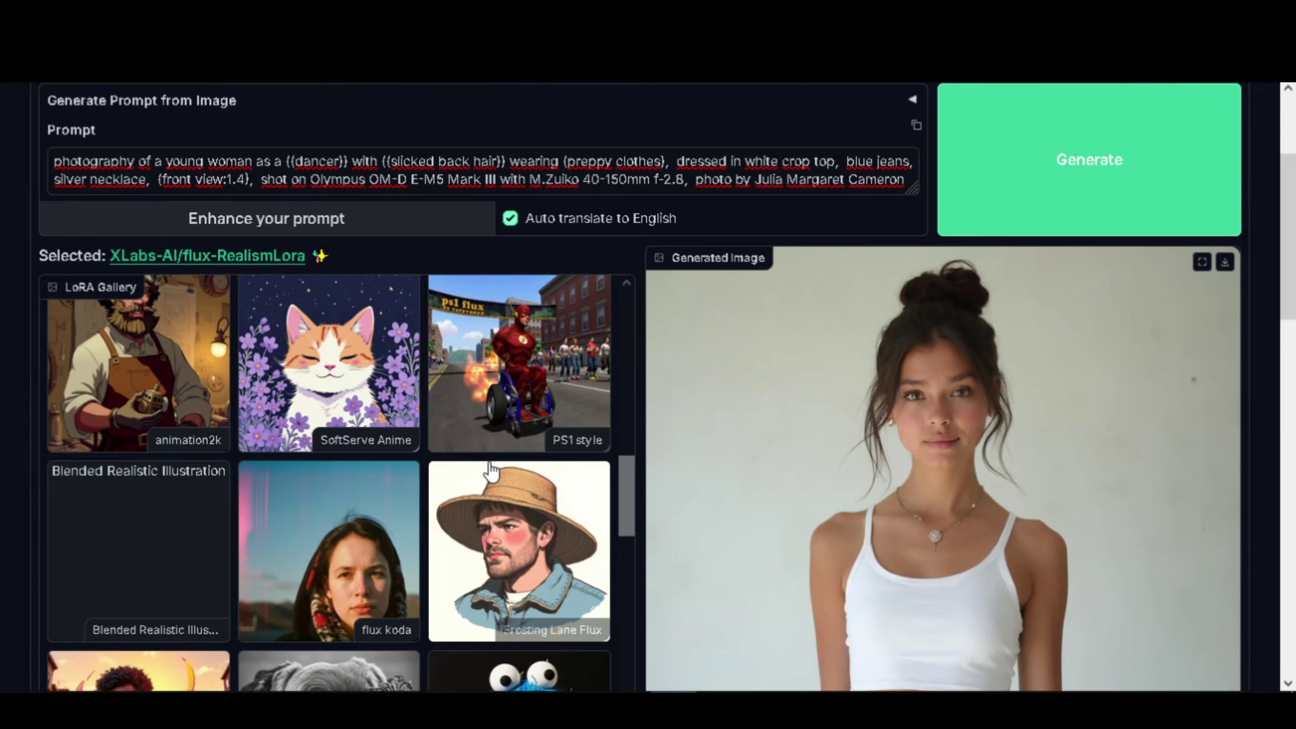
{"action": "scroll", "coordinate": [490, 470], "scroll_direction": "down", "scroll_amount": 5}
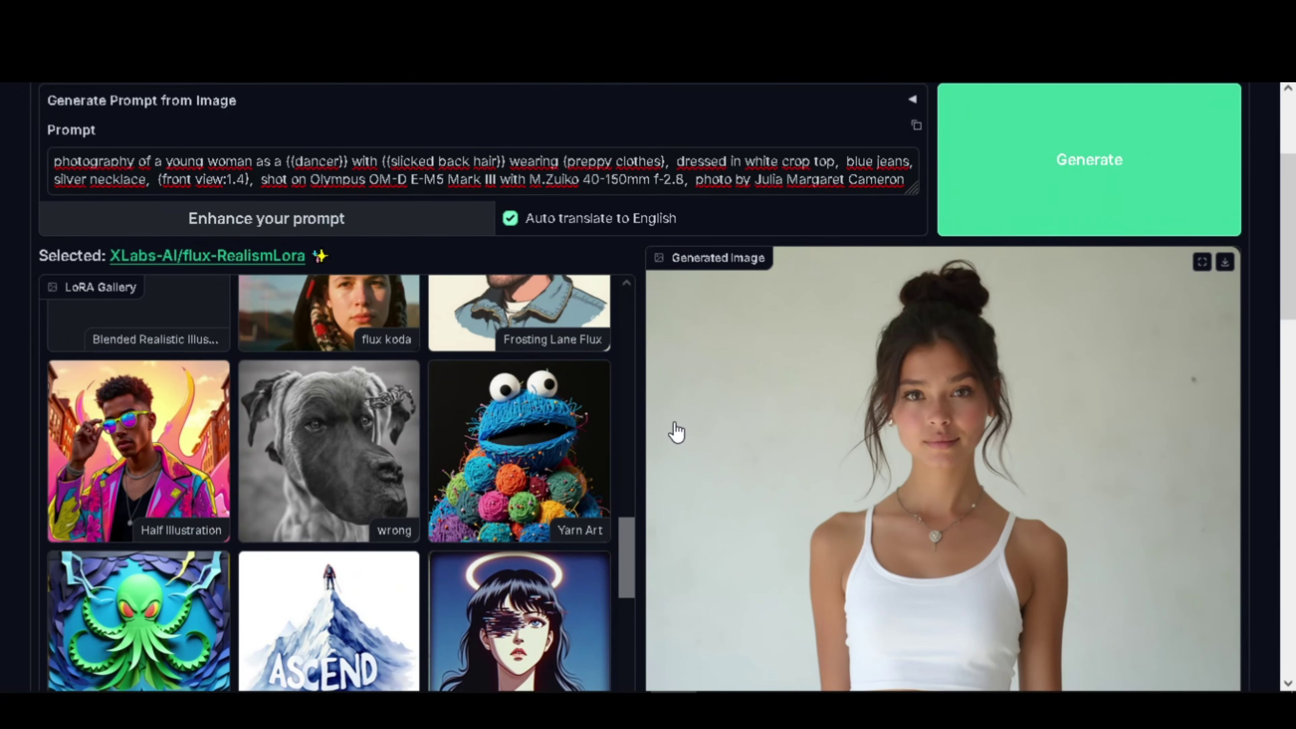
{"action": "scroll", "coordinate": [676, 431], "scroll_direction": "down", "scroll_amount": 6}
{"action": "scroll", "coordinate": [676, 431], "scroll_direction": "down", "scroll_amount": 3}
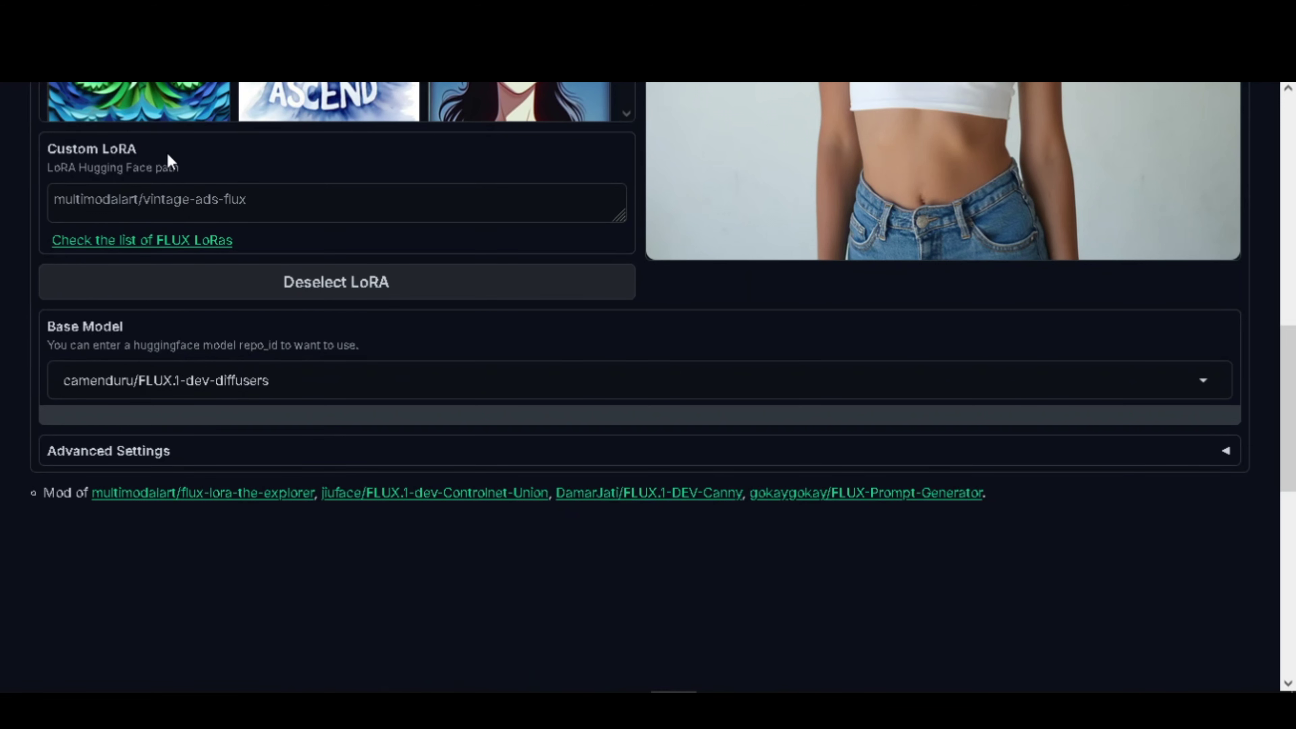
{"action": "left_click", "coordinate": [277, 205]}
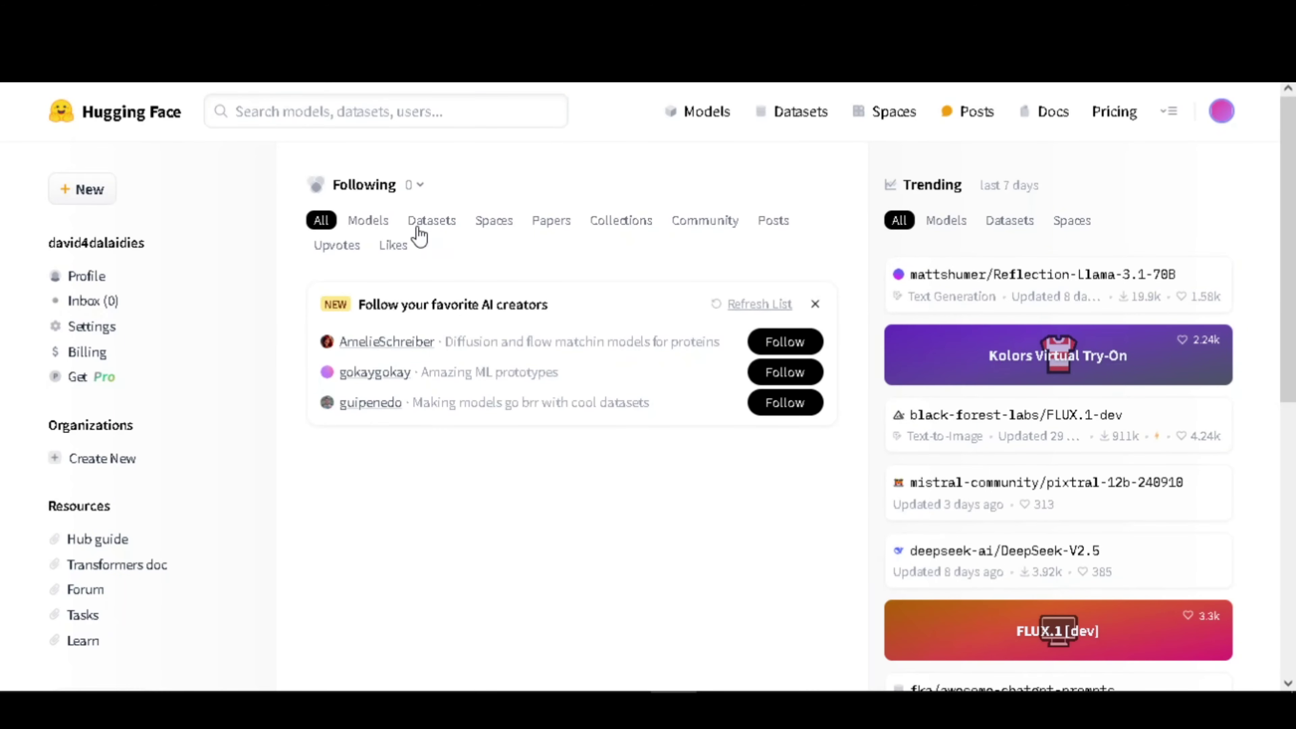
On the Hugging Face home page, search for MON, open the fofr/flux-mona-lisa model and read its model card.
{"action": "left_click", "coordinate": [355, 121]}
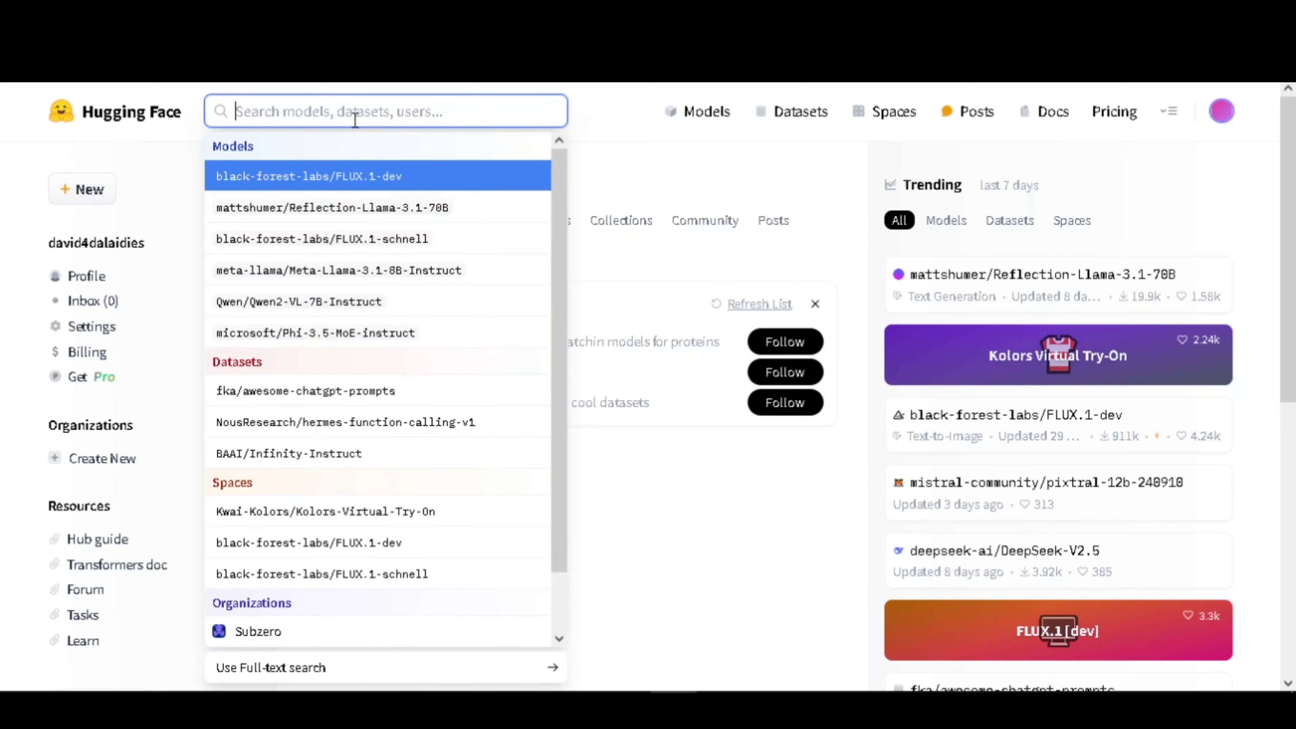
{"action": "type", "text": "MON"}
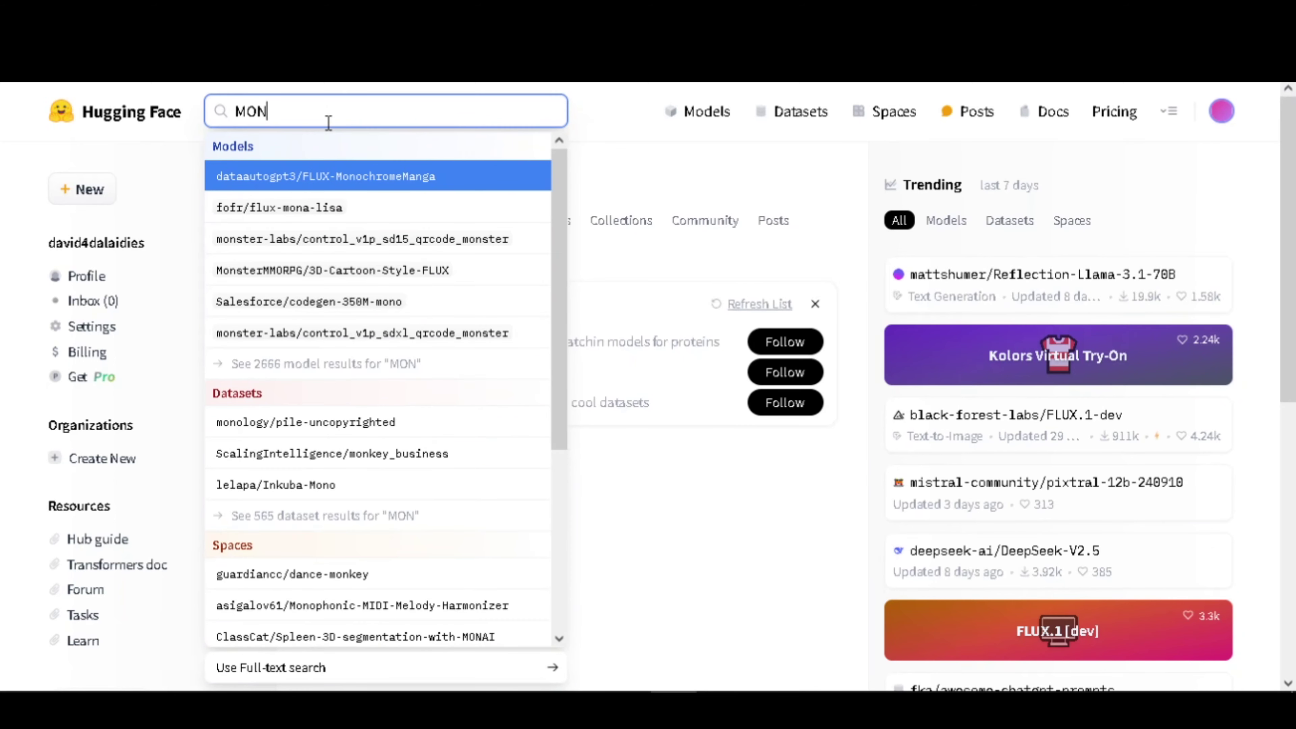
{"action": "left_click", "coordinate": [324, 209]}
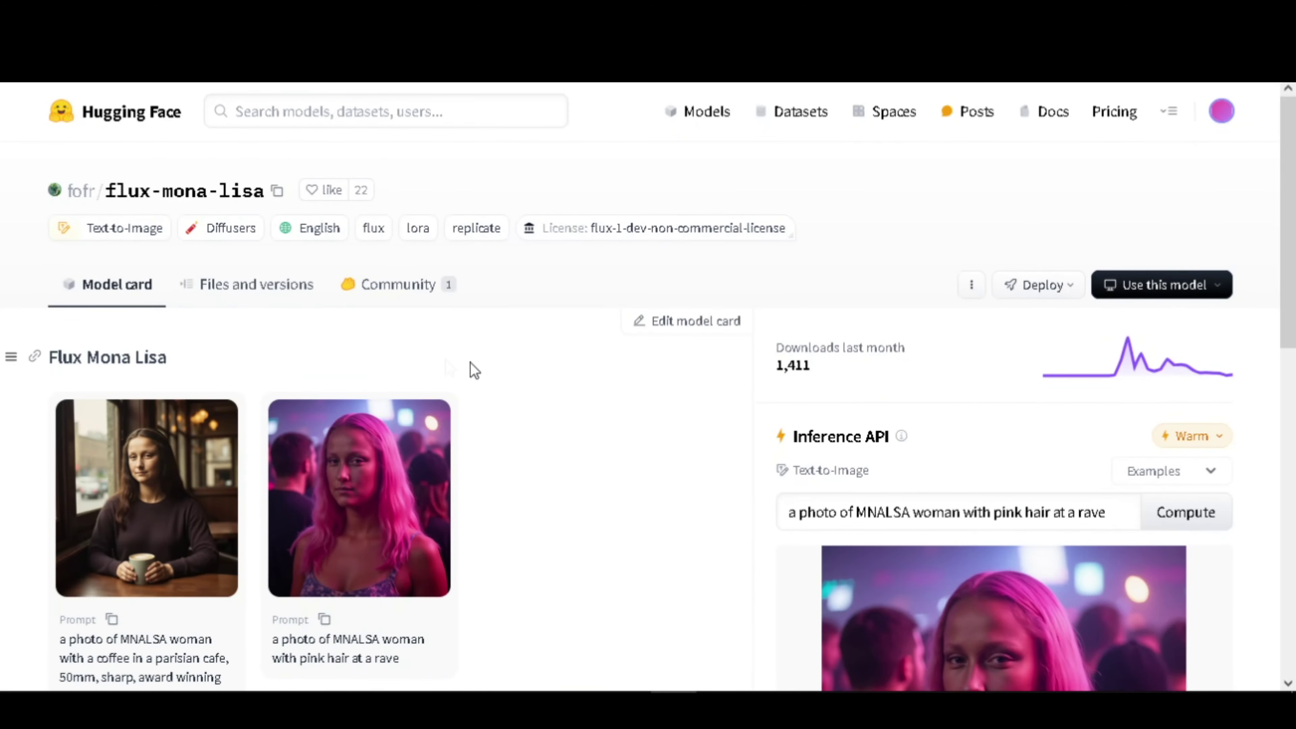
{"action": "scroll", "coordinate": [473, 362], "scroll_direction": "down", "scroll_amount": 5}
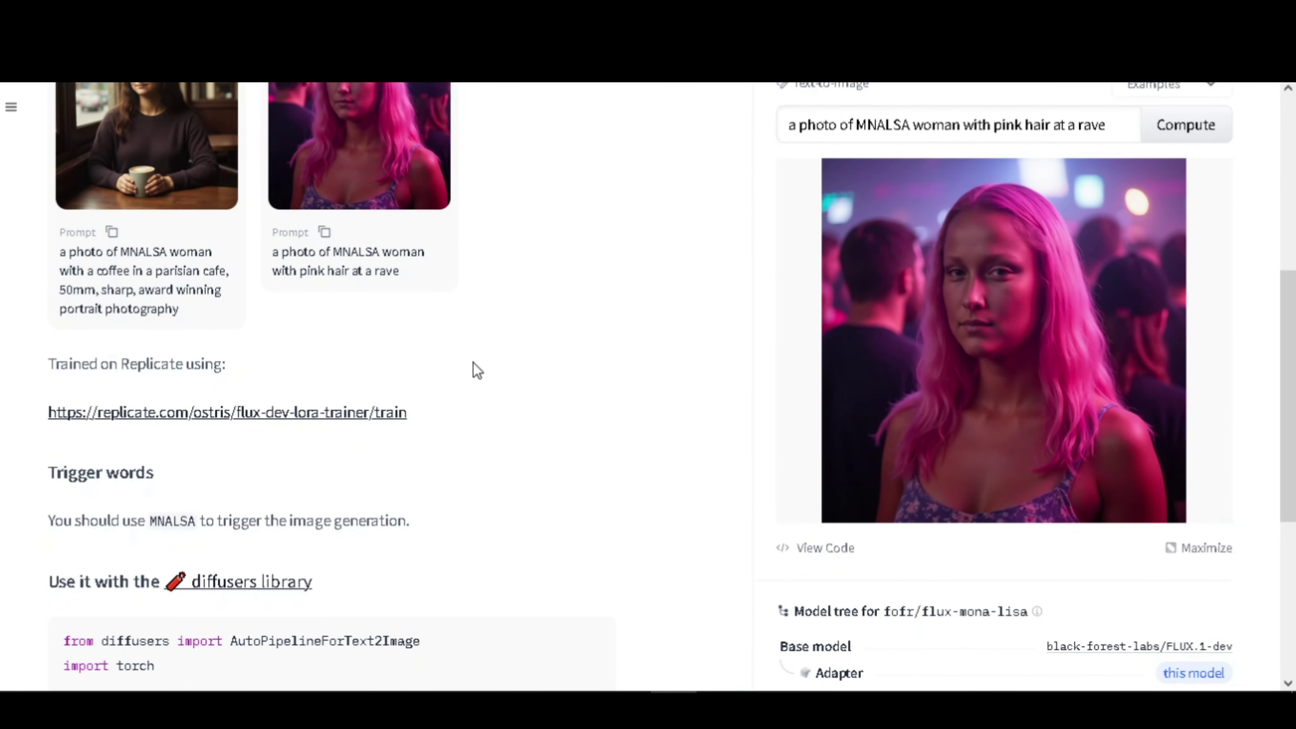
{"action": "scroll", "coordinate": [472, 363], "scroll_direction": "up", "scroll_amount": 5}
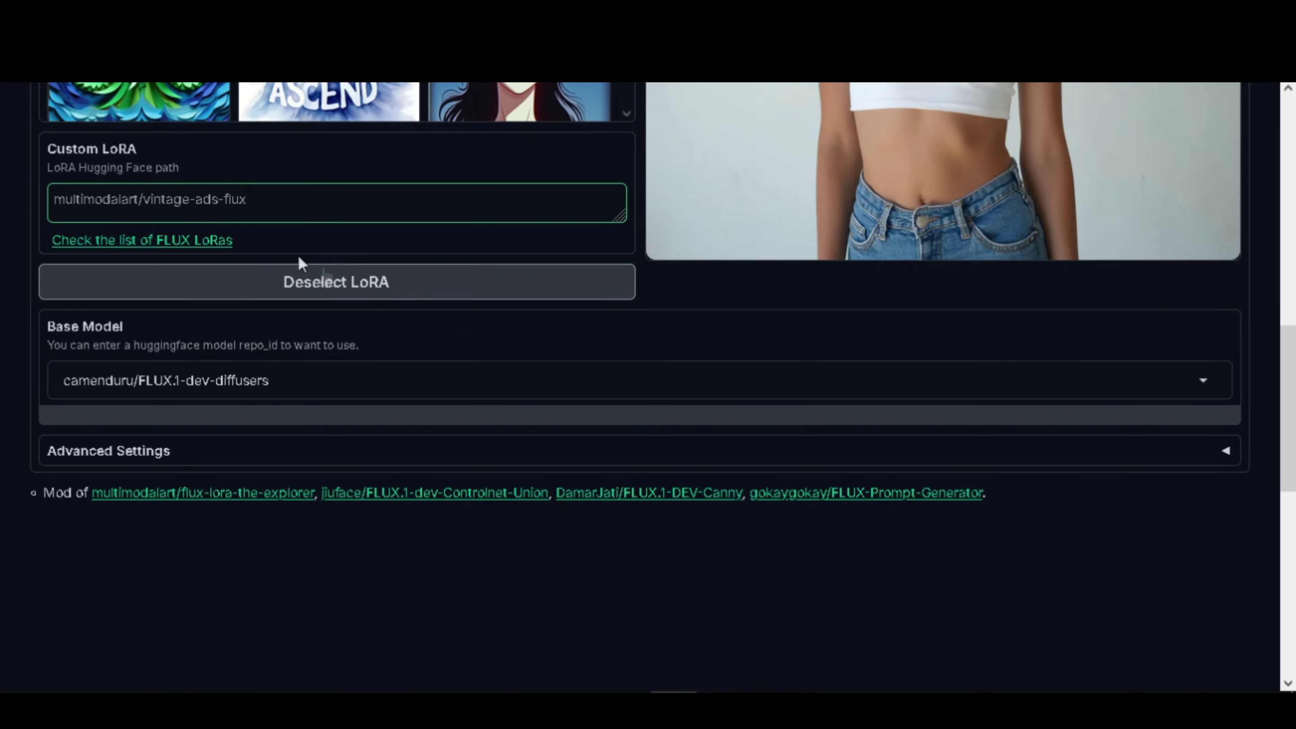
{"action": "left_click", "coordinate": [168, 219]}
{"action": "type", "text": "https://huggingface.co/fofr/flux-mona-lisa"}
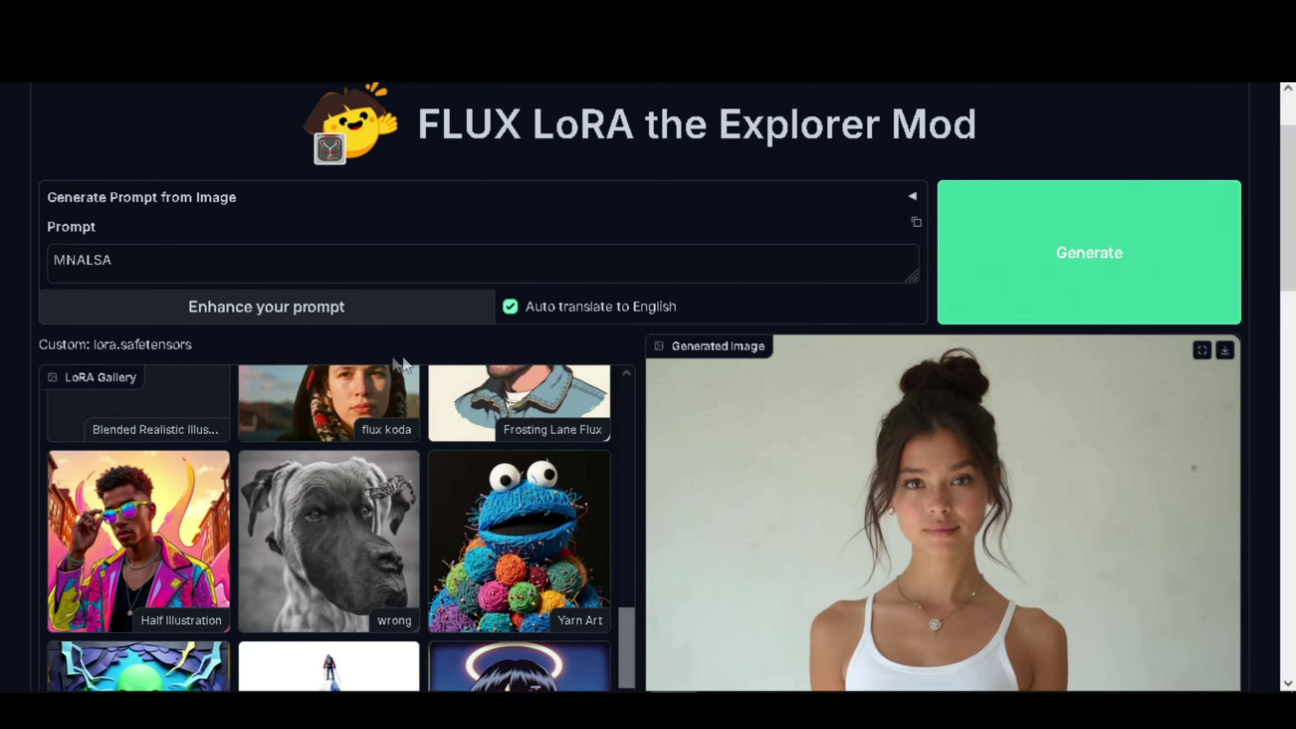
{"action": "double_click", "coordinate": [135, 270]}
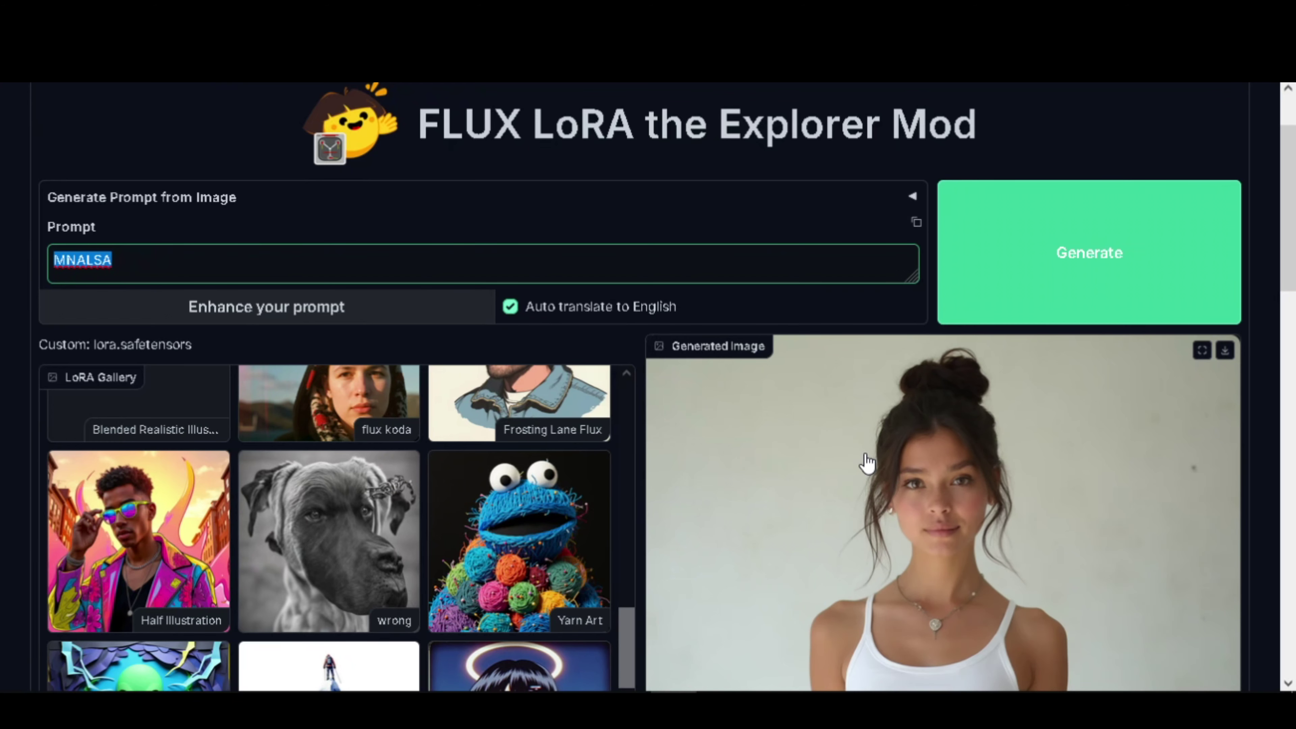
{"action": "scroll", "coordinate": [867, 462], "scroll_direction": "up", "scroll_amount": 2}
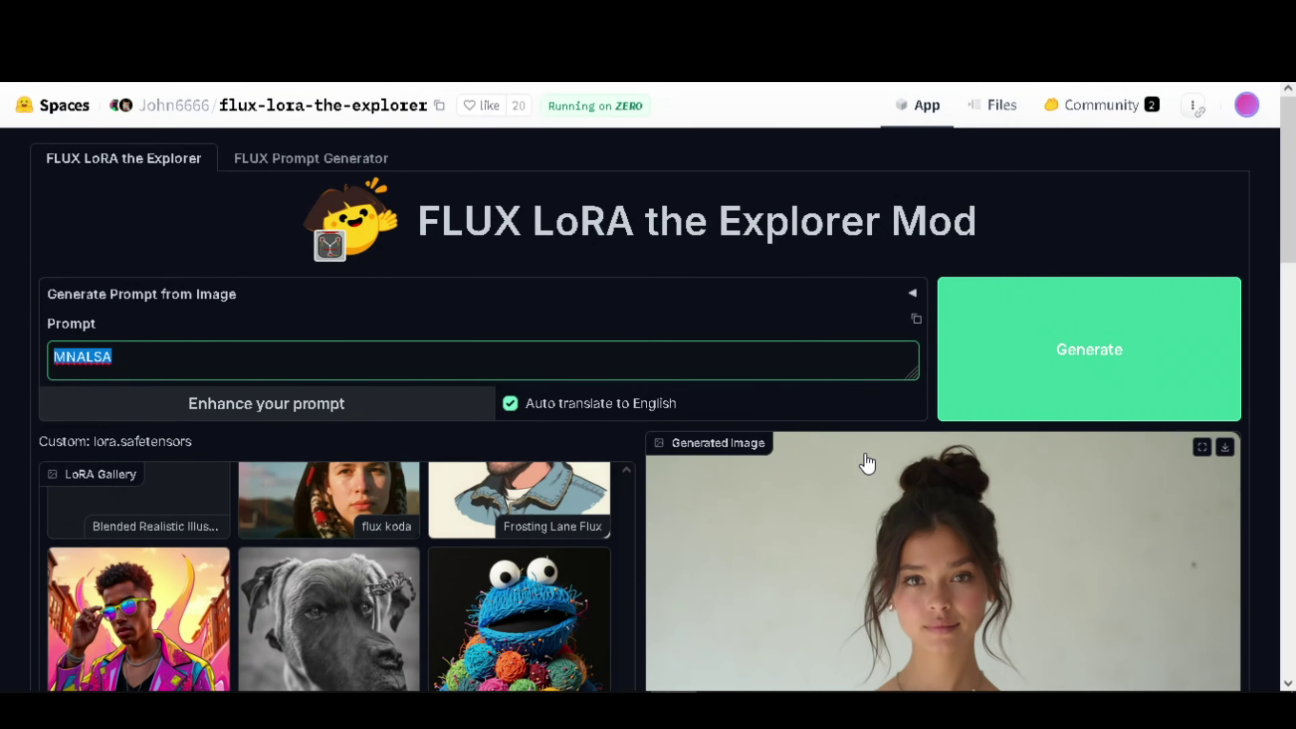
Copy the full generated prompt from the FLUX Prompt Generator and paste it after the trigger word MNALSA in the LoRA explorer's prompt.
{"action": "left_click", "coordinate": [298, 163]}
{"action": "key", "text": "ctrl+a"}
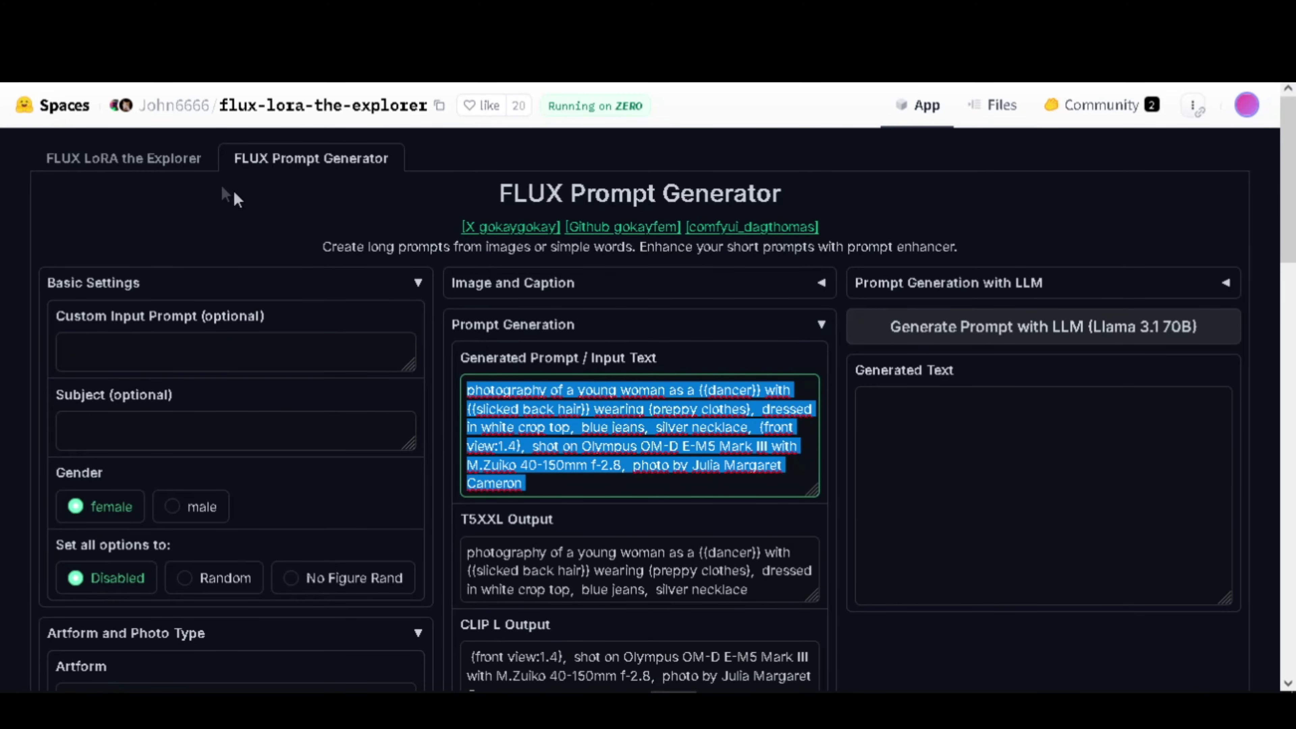
{"action": "key", "text": "ctrl+c"}
{"action": "left_click", "coordinate": [123, 159]}
{"action": "left_click", "coordinate": [225, 355]}
{"action": "key", "text": "ctrl+v"}
{"action": "left_click", "coordinate": [111, 354]}
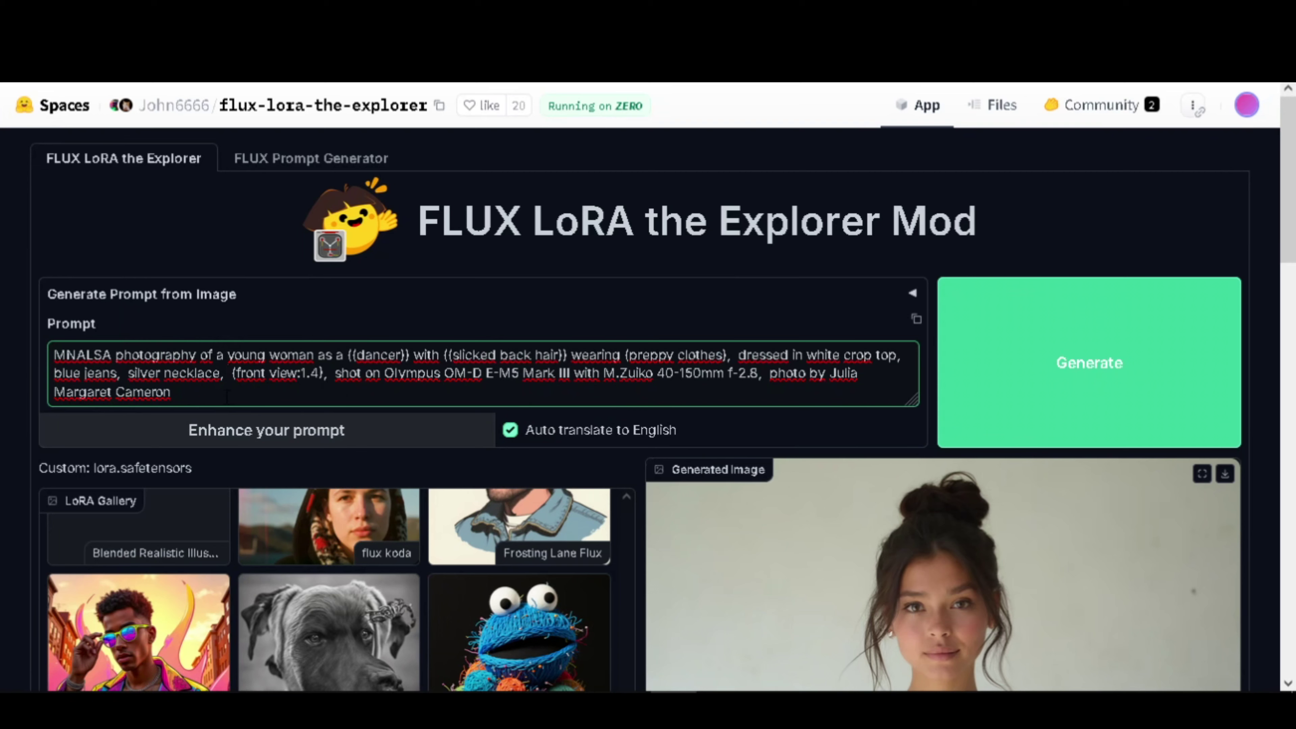
Add "EATING A WATERMELON," after "silver necklace," in the prompt and generate the image with the custom Mona Lisa LoRA.
{"action": "type", "text": "EATING A WATERMELON,"}
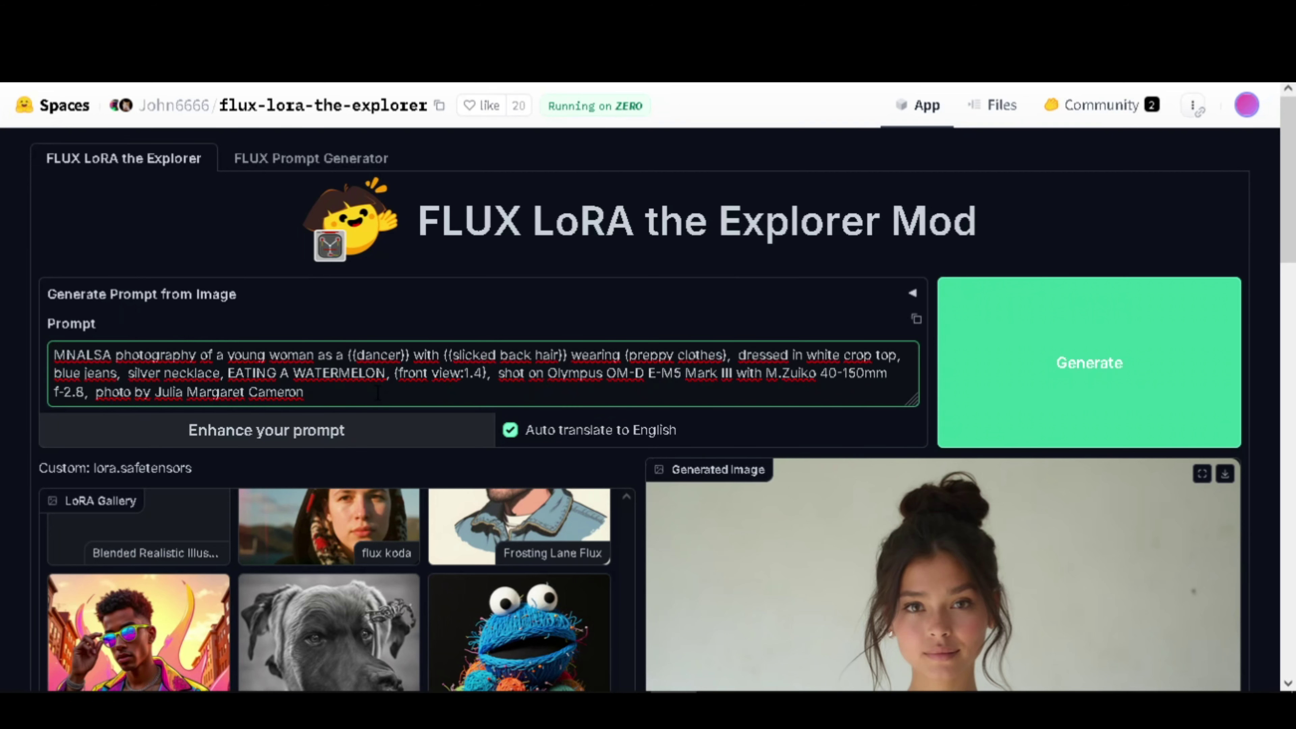
{"action": "left_click_drag", "start_coordinate": [386, 373], "coordinate": [228, 374]}
{"action": "left_click", "coordinate": [309, 391]}
{"action": "left_click", "coordinate": [1033, 353]}
{"action": "scroll", "coordinate": [970, 295], "scroll_direction": "down", "scroll_amount": 7}
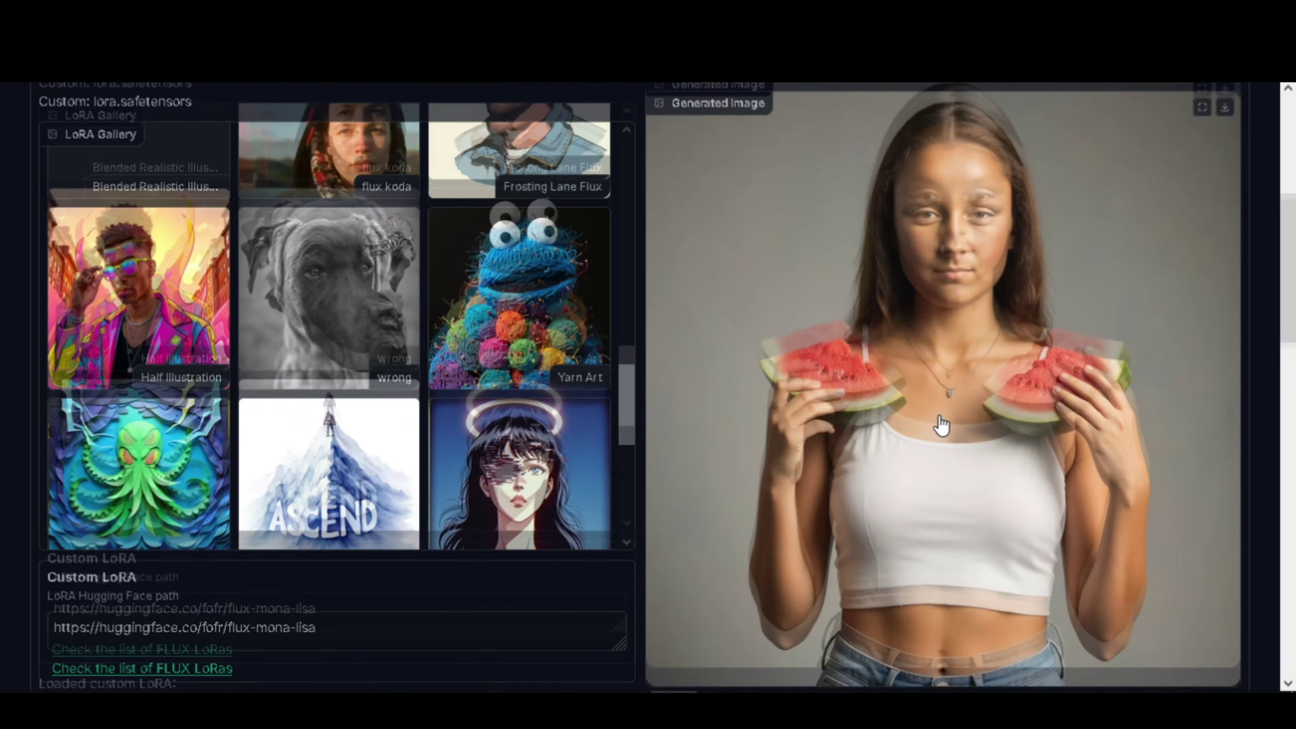
{"action": "scroll", "coordinate": [719, 461], "scroll_direction": "down", "scroll_amount": 6}
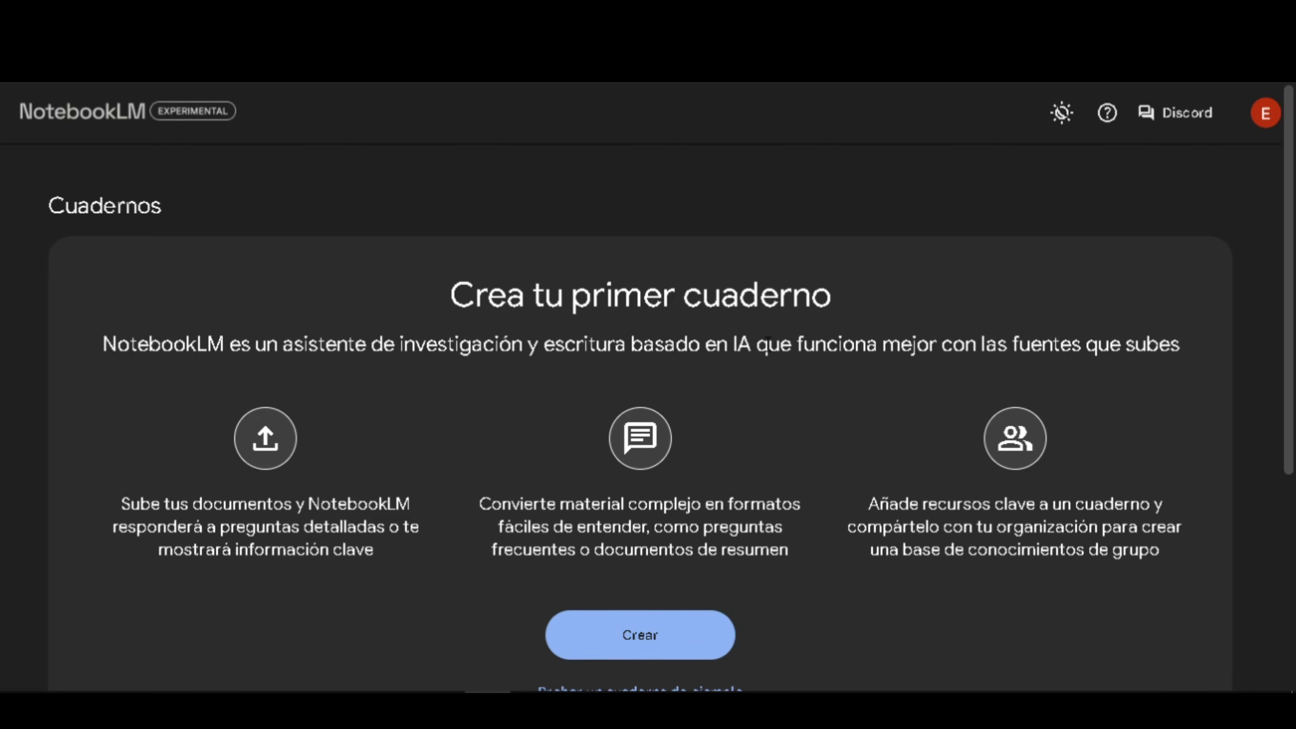
On the NotebookLM home page, look over the introduction to creating a first notebook and the example notebooks.
{"action": "scroll", "coordinate": [767, 345], "scroll_direction": "down", "scroll_amount": 5}
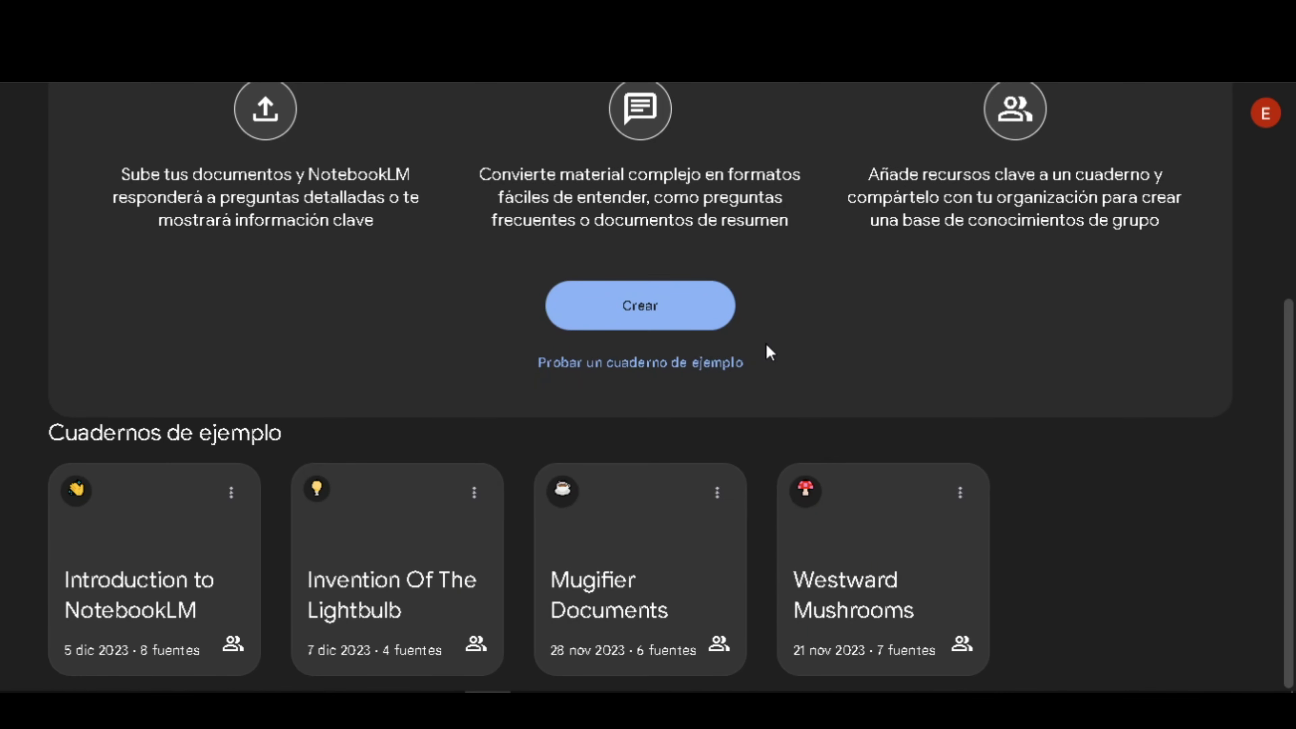
{"action": "scroll", "coordinate": [767, 346], "scroll_direction": "up", "scroll_amount": 6}
{"action": "scroll", "coordinate": [771, 352], "scroll_direction": "down", "scroll_amount": 2}
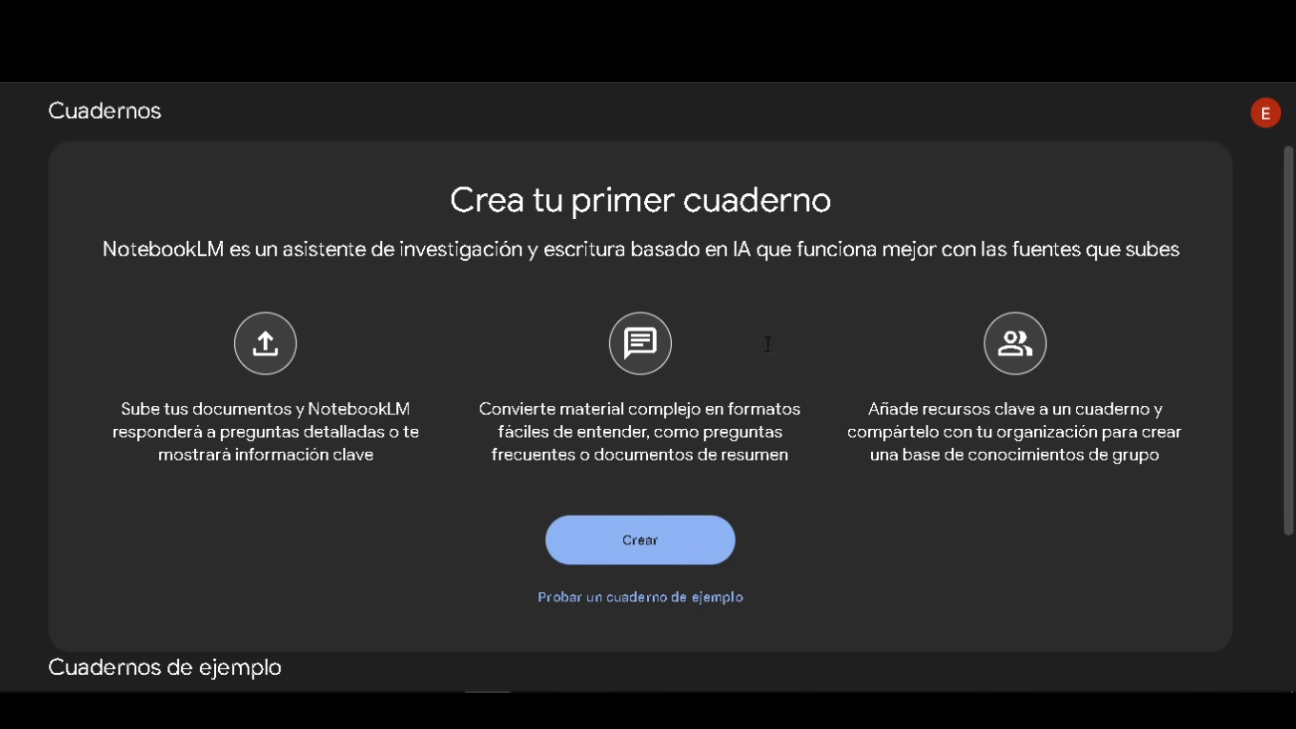